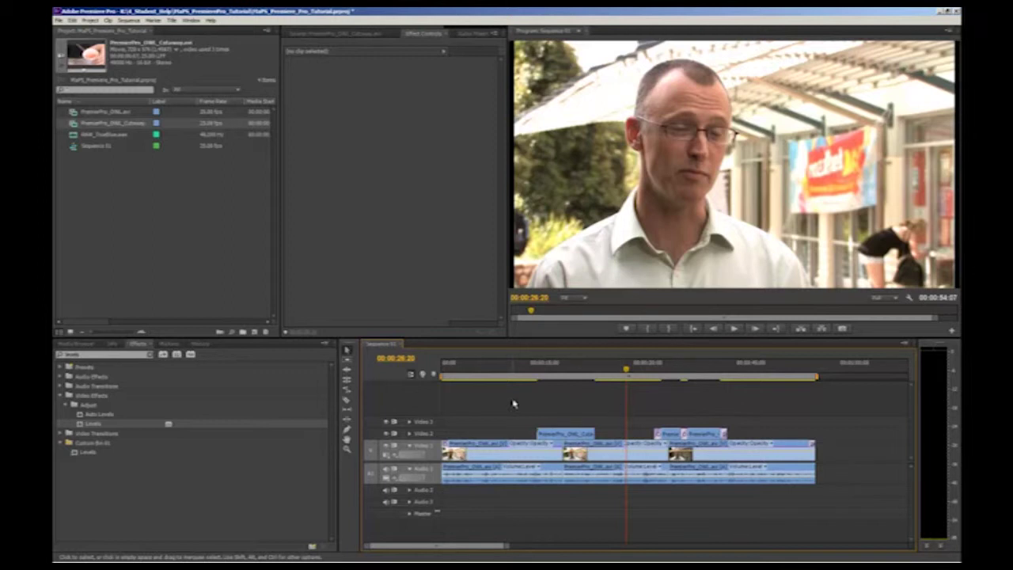
Step: Create a new default still title named 'Bar'
left_click_drag(447, 374, 453, 378)
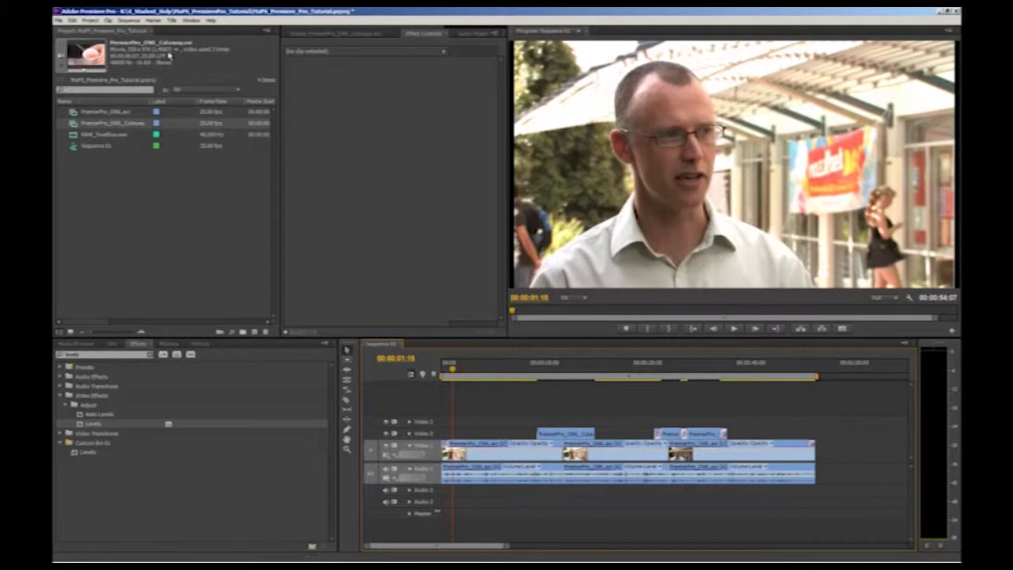
left_click(171, 21)
mouse_move(230, 29)
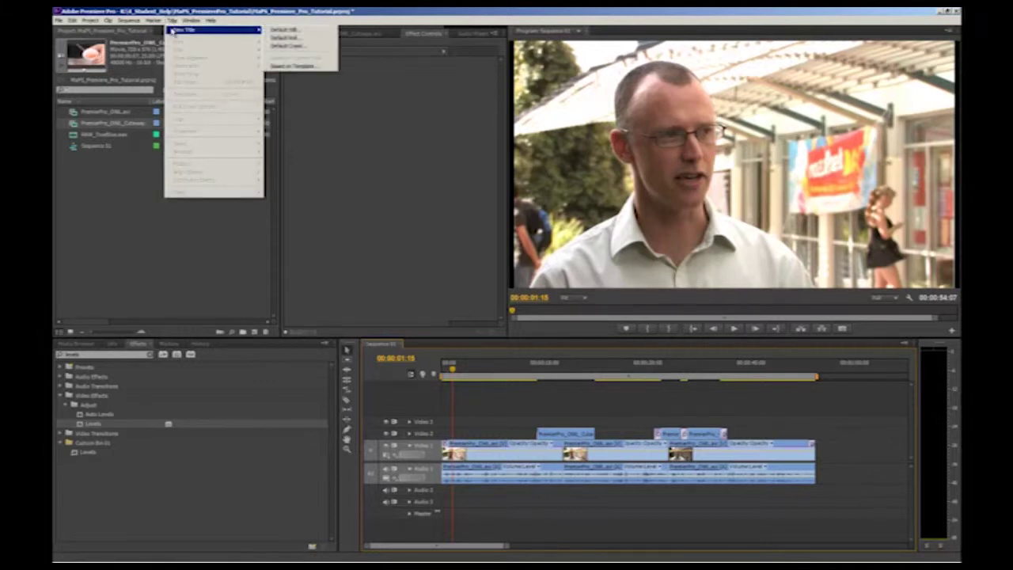
left_click(297, 31)
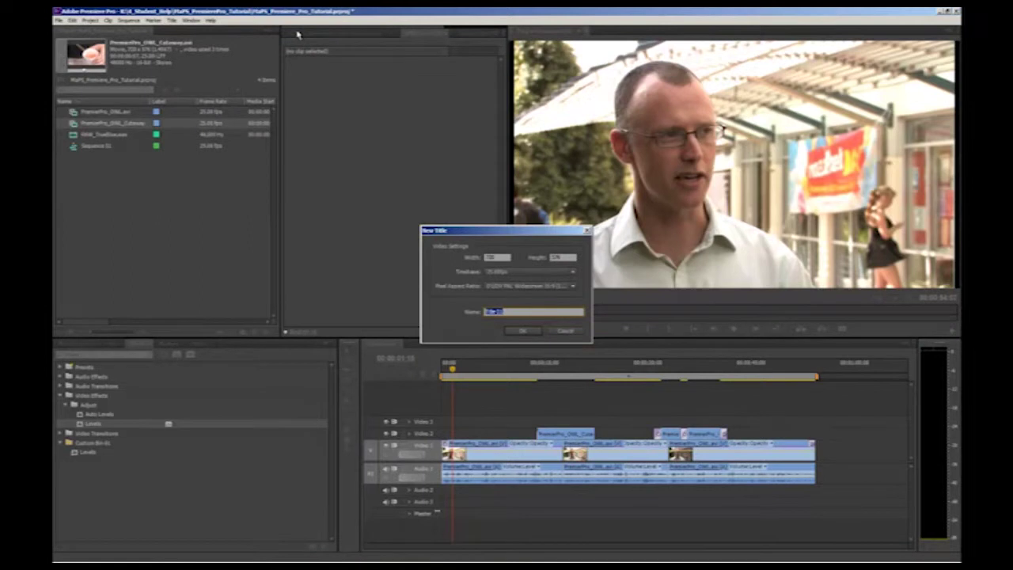
type("Bar_")
left_click(511, 332)
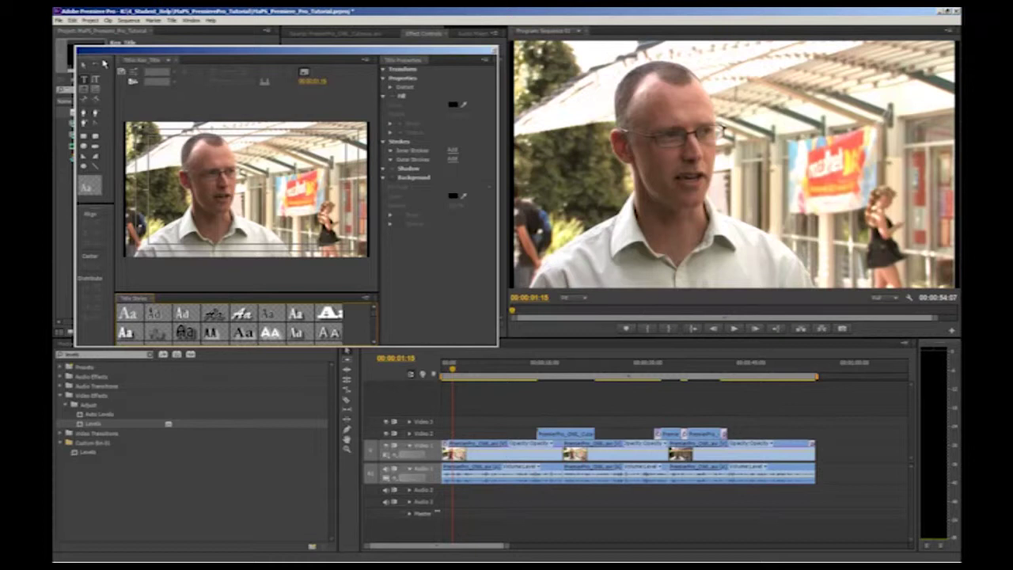
Step: Draw a white box across the lower part of the frame with 70% fill opacity
left_click(83, 138)
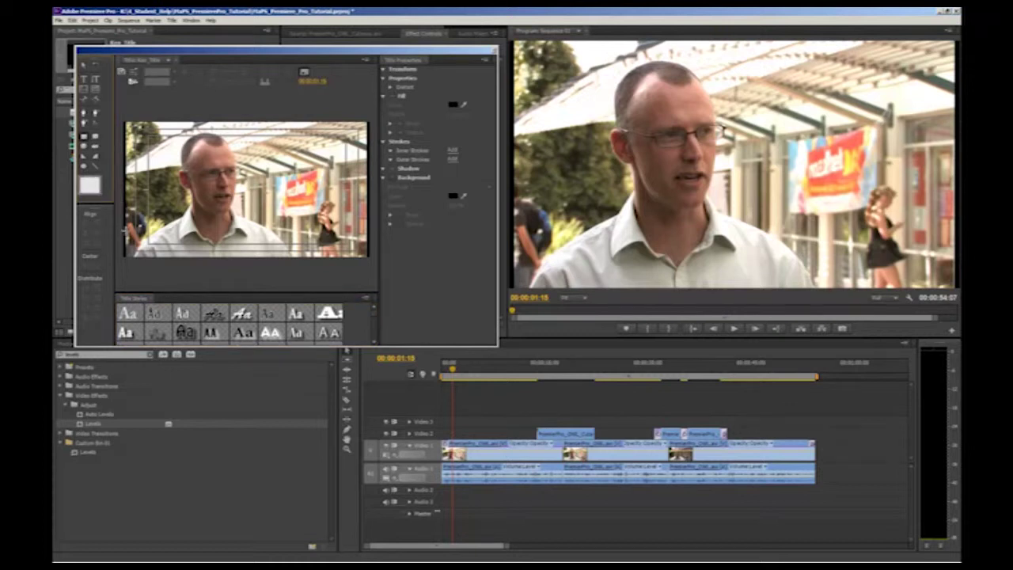
left_click_drag(125, 228, 261, 267)
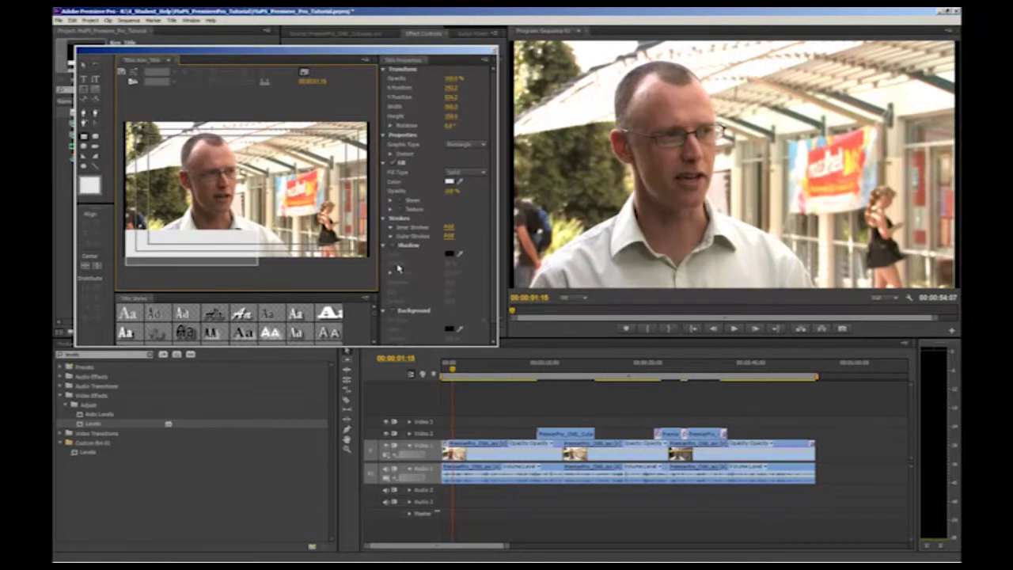
left_click_drag(451, 192, 439, 195)
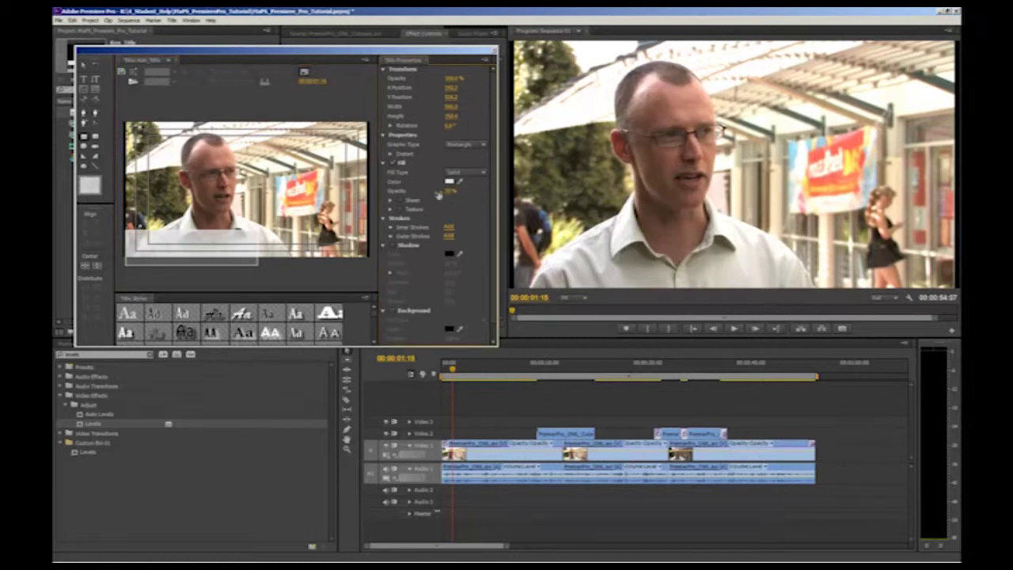
left_click(83, 79)
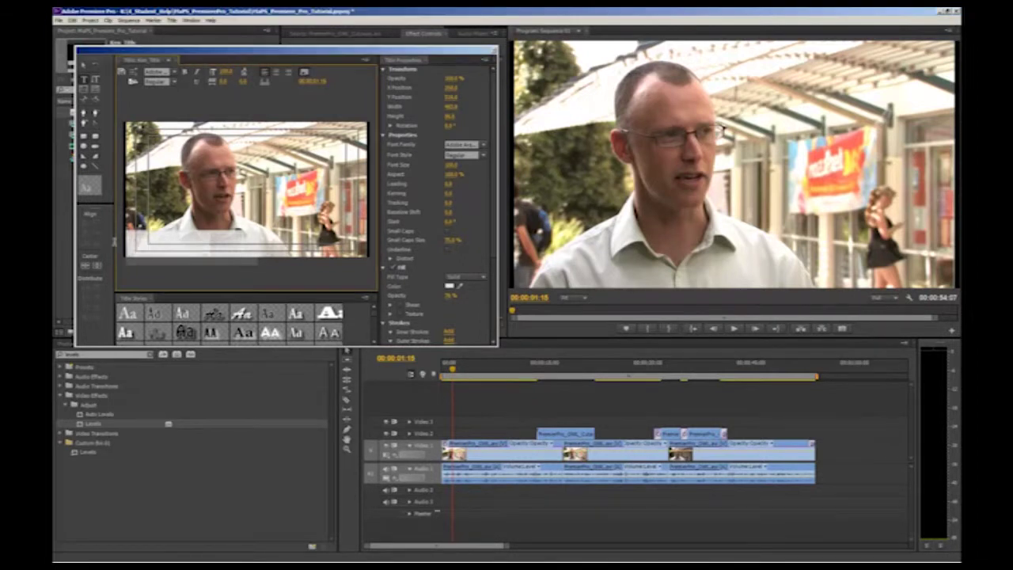
Step: Make the name text dark and smaller, and add the caption line 'Class Tea'
left_click(450, 285)
left_click(403, 243)
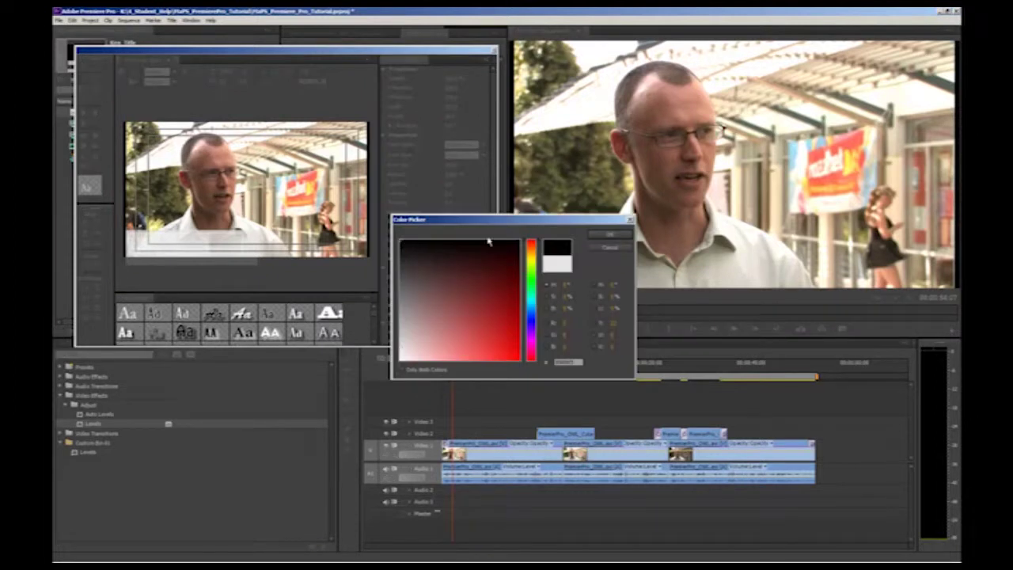
left_click(599, 240)
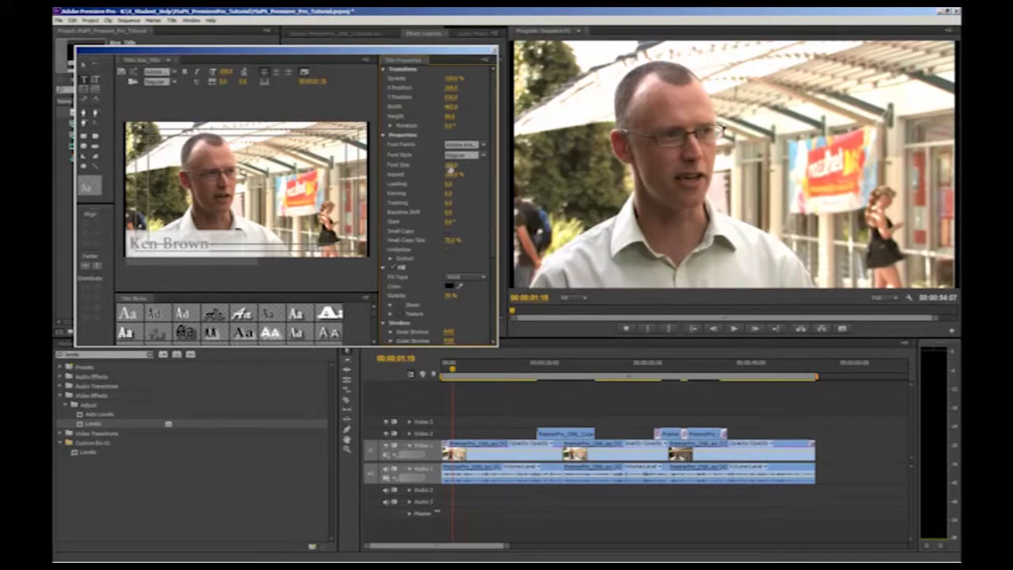
left_click_drag(454, 168, 424, 169)
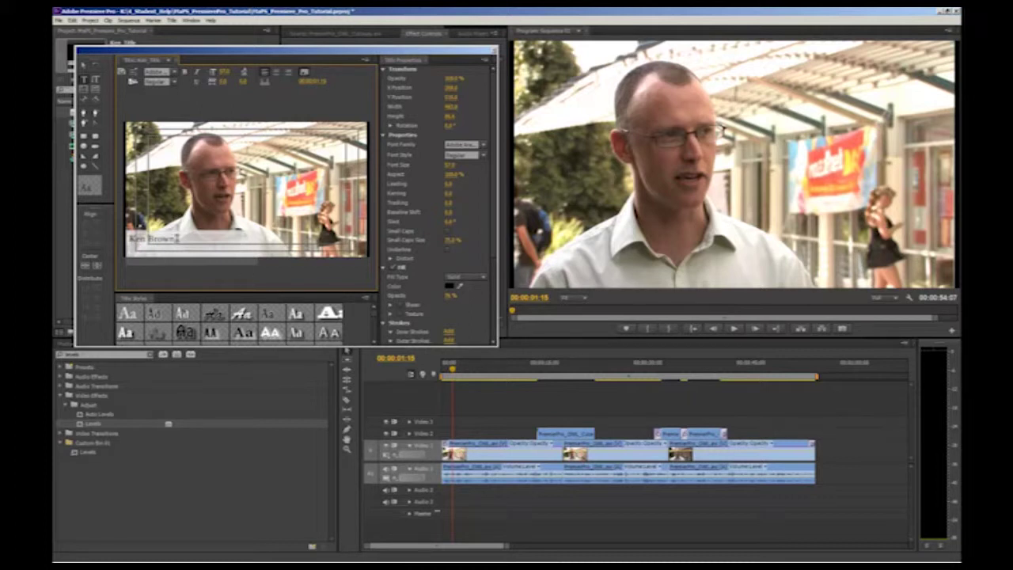
left_click_drag(450, 167, 427, 167)
type("Class Tea")
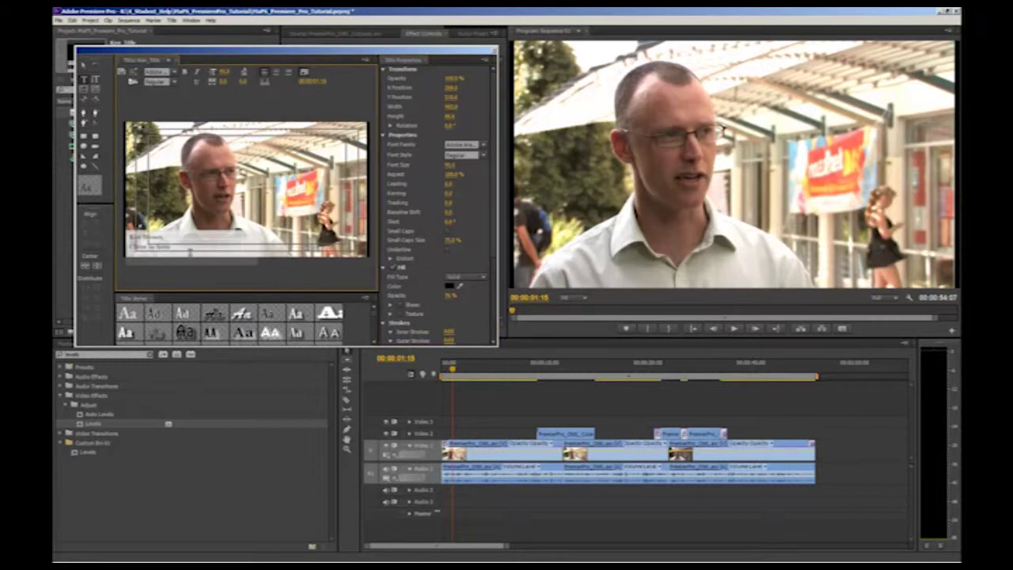
Step: Resize the title text and centre-align it
left_click_drag(186, 249, 114, 237)
left_click_drag(448, 168, 456, 169)
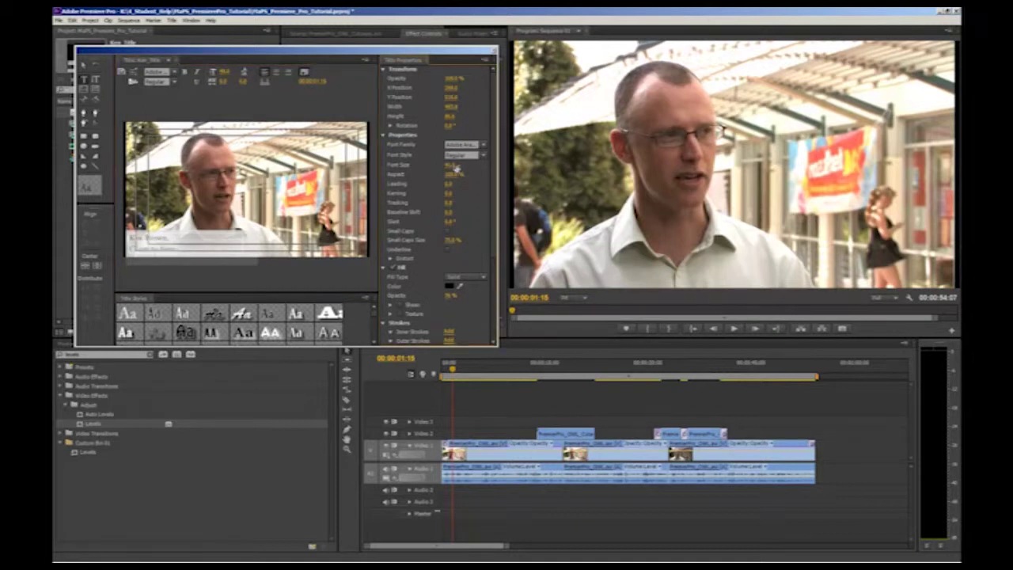
left_click(288, 73)
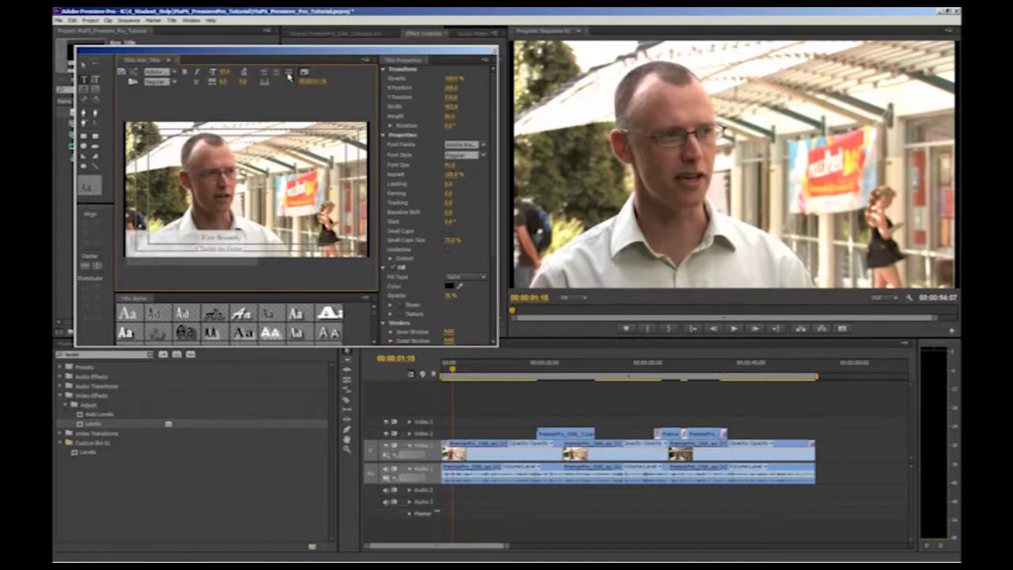
left_click(176, 239)
Step: Nudge the background box slightly left and reposition the name text on it
left_click(84, 67)
left_click(226, 251)
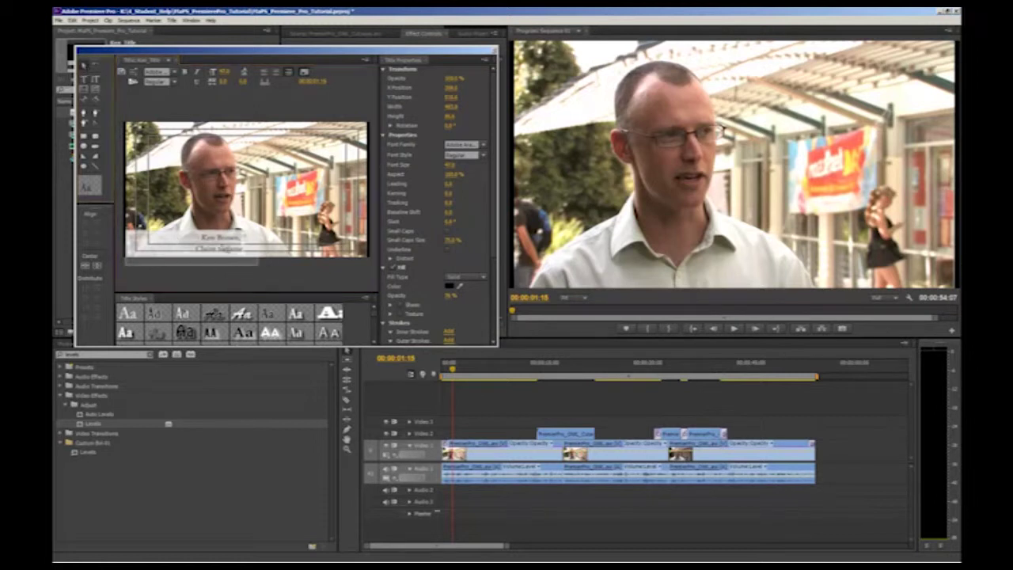
left_click_drag(226, 252, 219, 252)
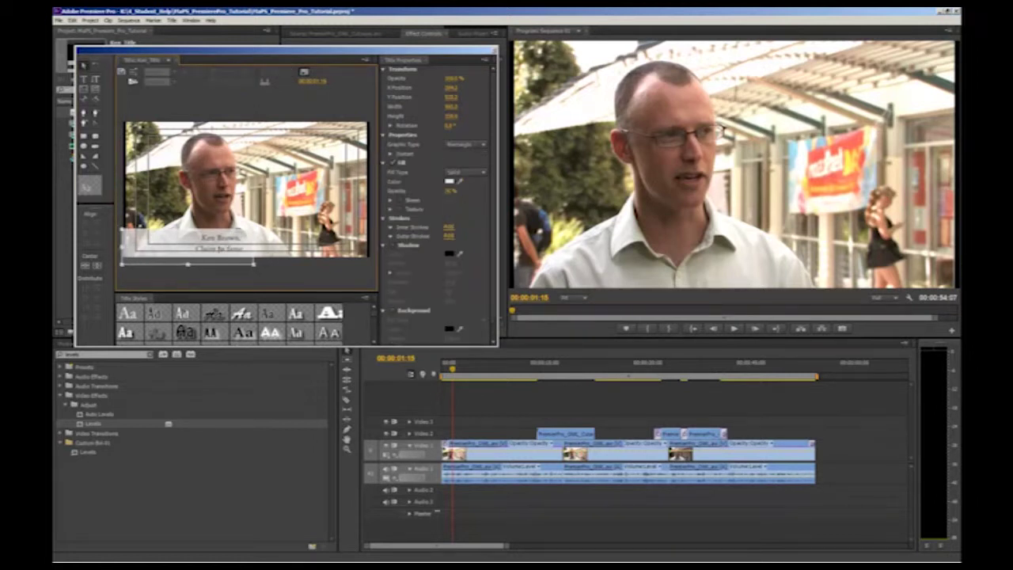
left_click(229, 242)
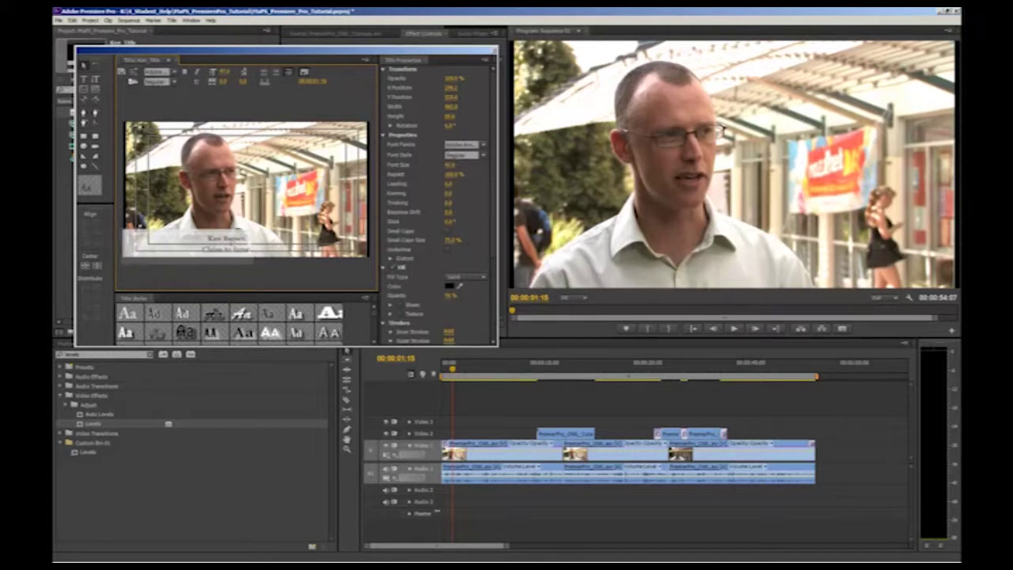
left_click_drag(229, 242, 229, 242)
left_click(270, 277)
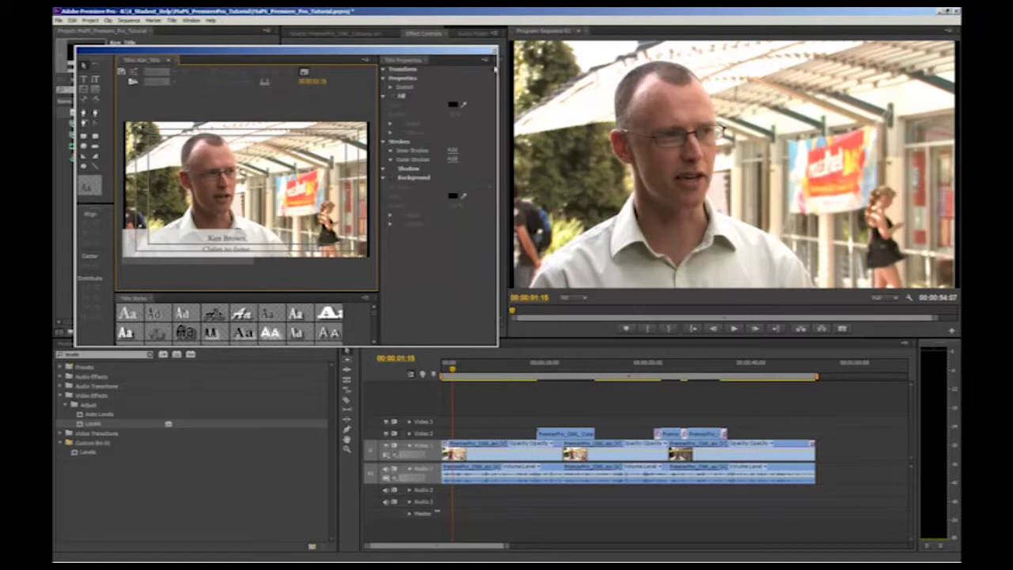
Step: Close the titler and place Ken_Title at the very start of Video 2
left_click(494, 50)
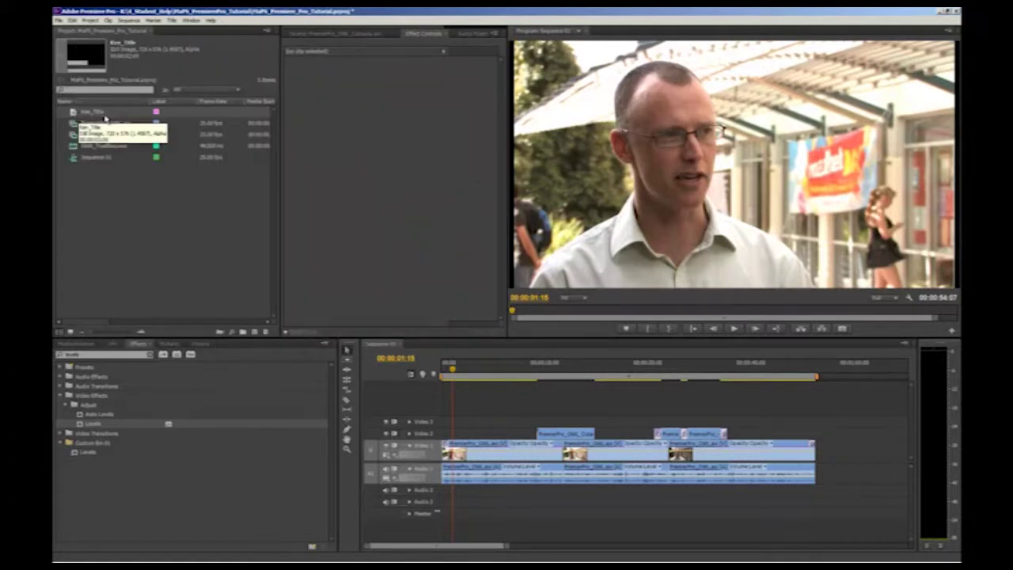
left_click(93, 116)
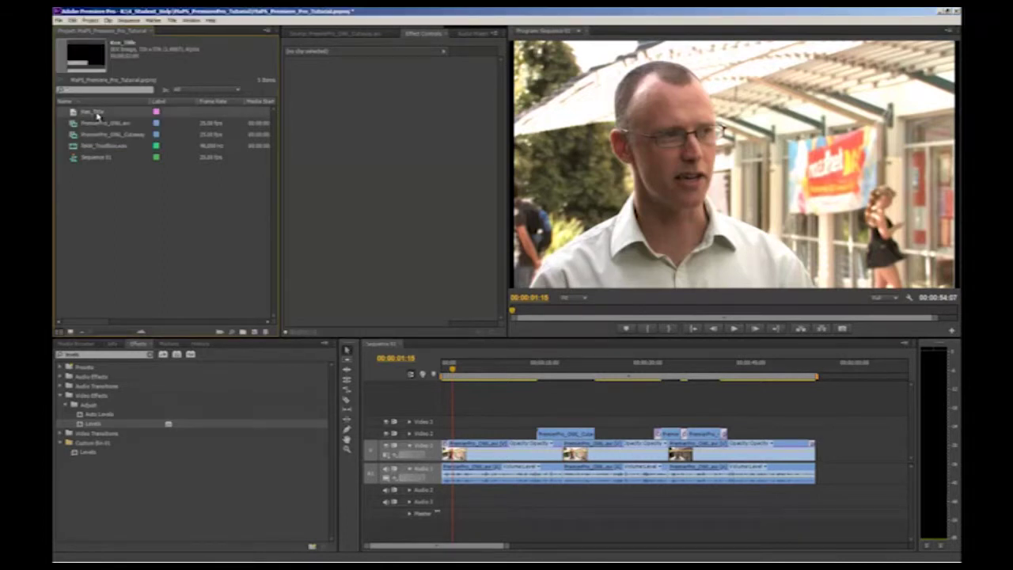
left_click_drag(97, 115, 455, 434)
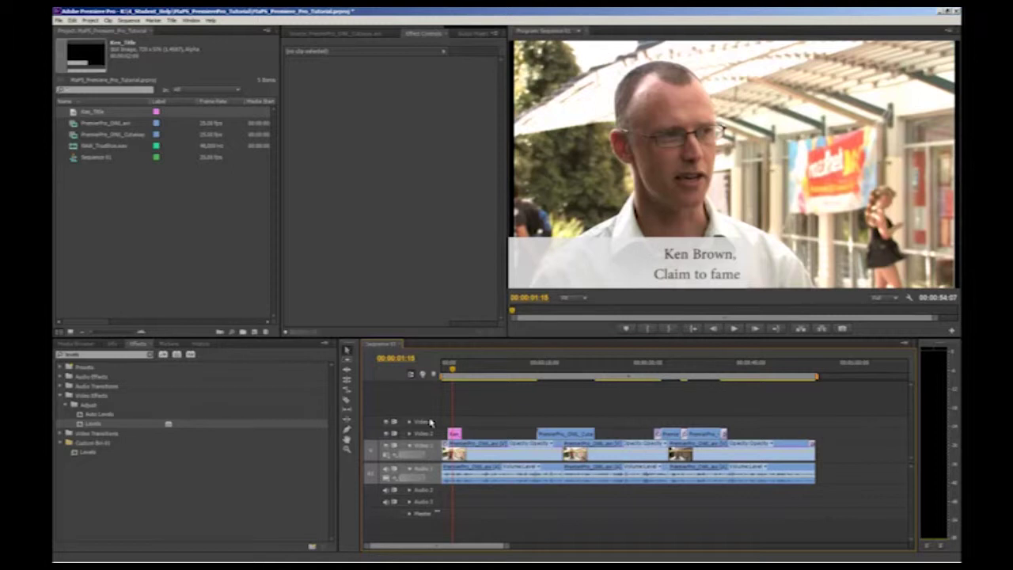
Step: Apply Additive Dissolve to the start of the Ken_Title clip and play back the fade
left_click(68, 354)
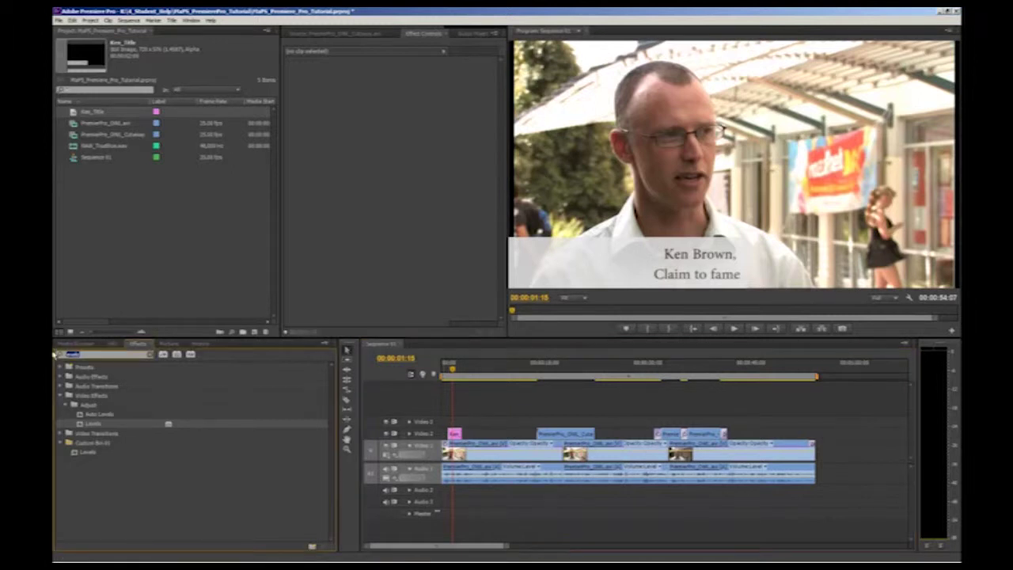
type("additive")
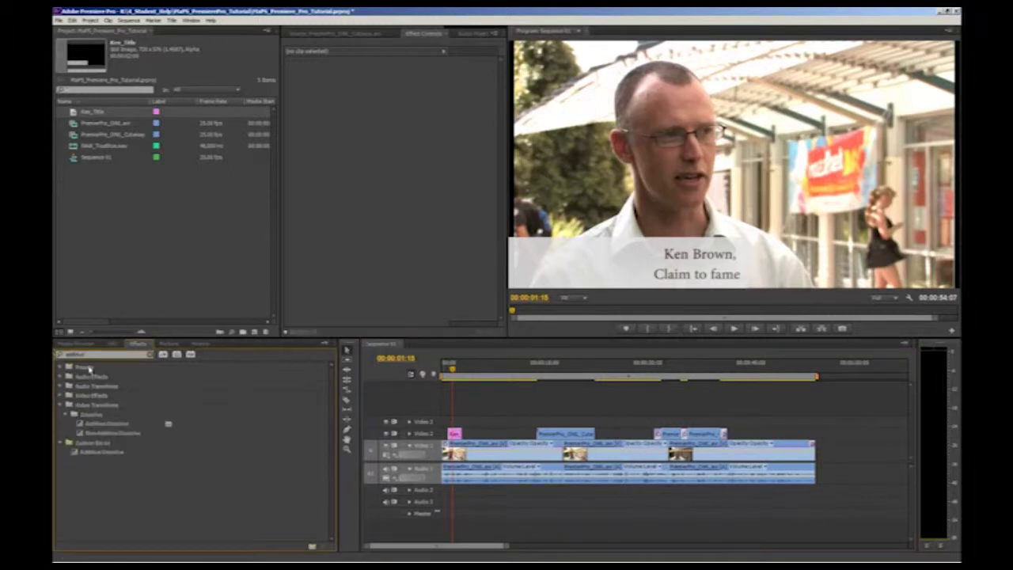
left_click(96, 425)
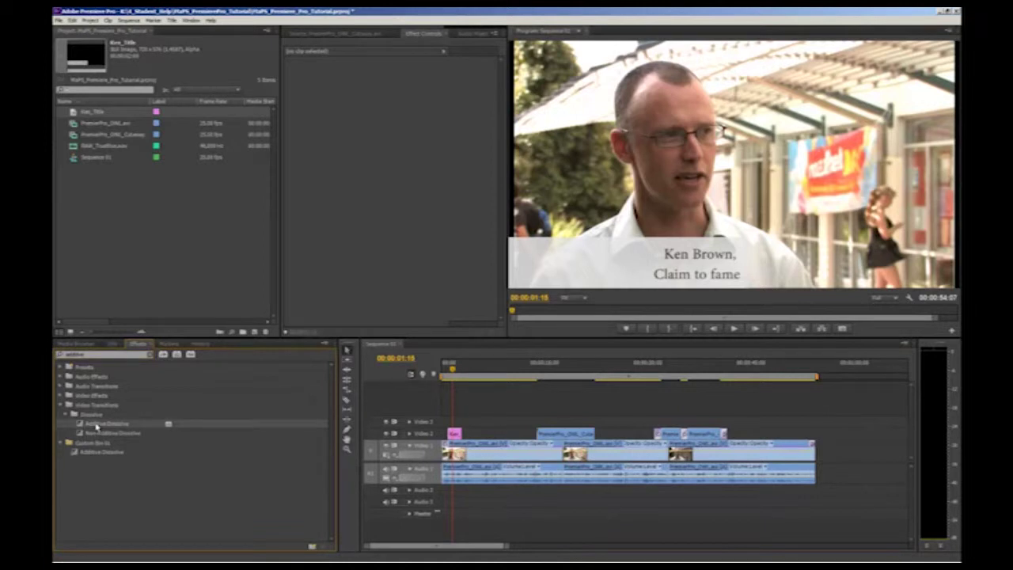
left_click_drag(96, 426, 452, 434)
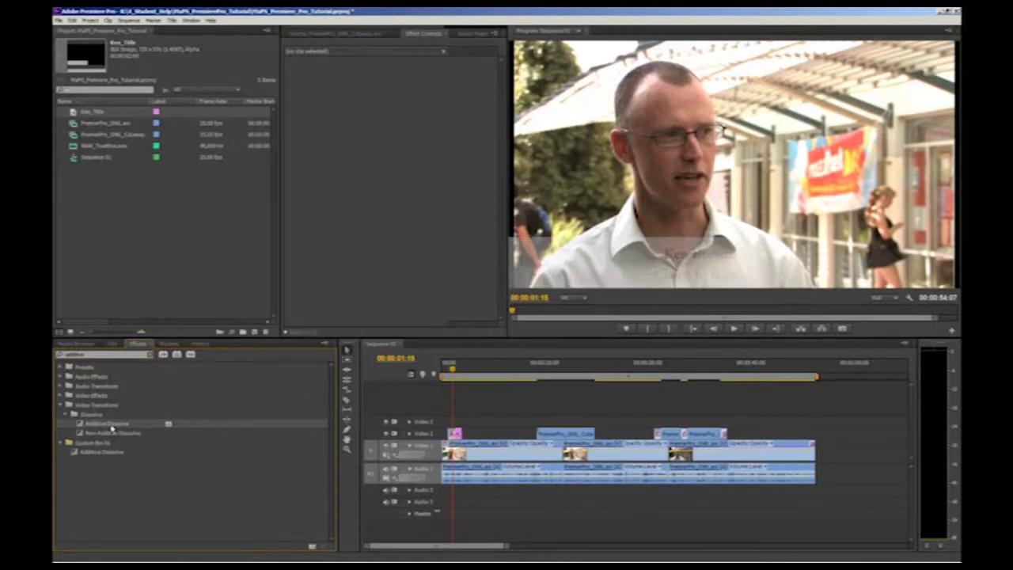
left_click_drag(112, 428, 457, 435)
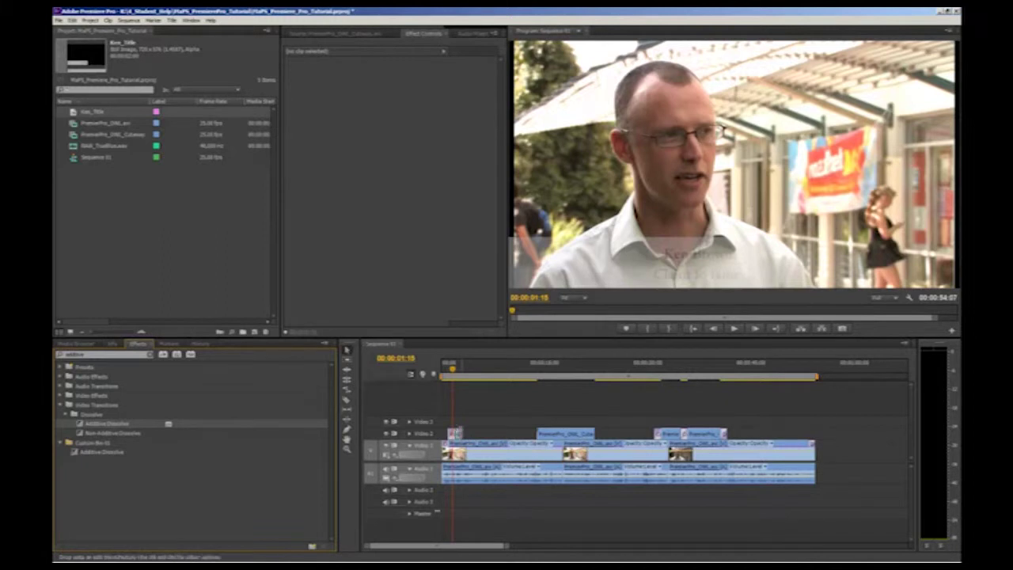
key("space")
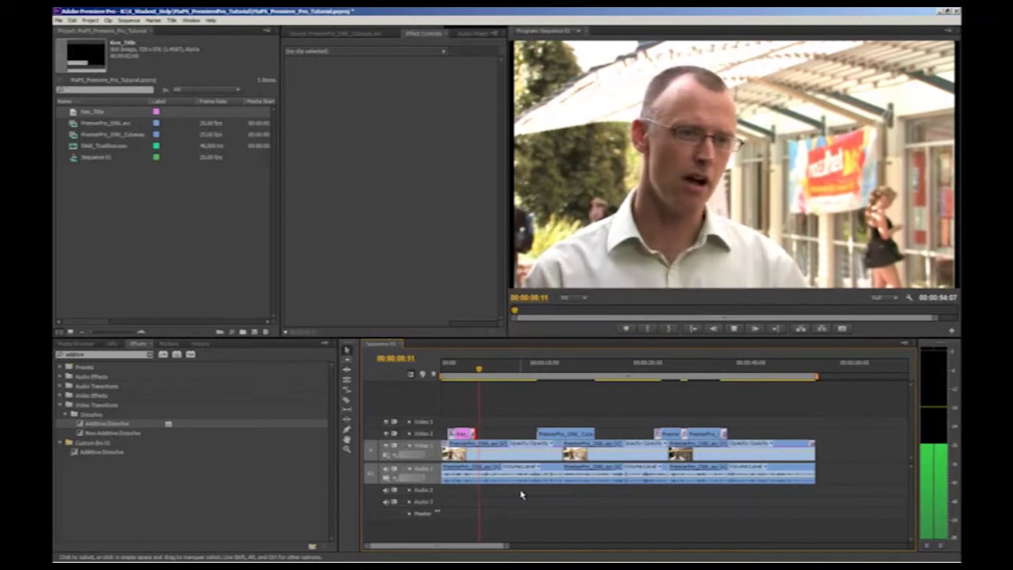
key("space")
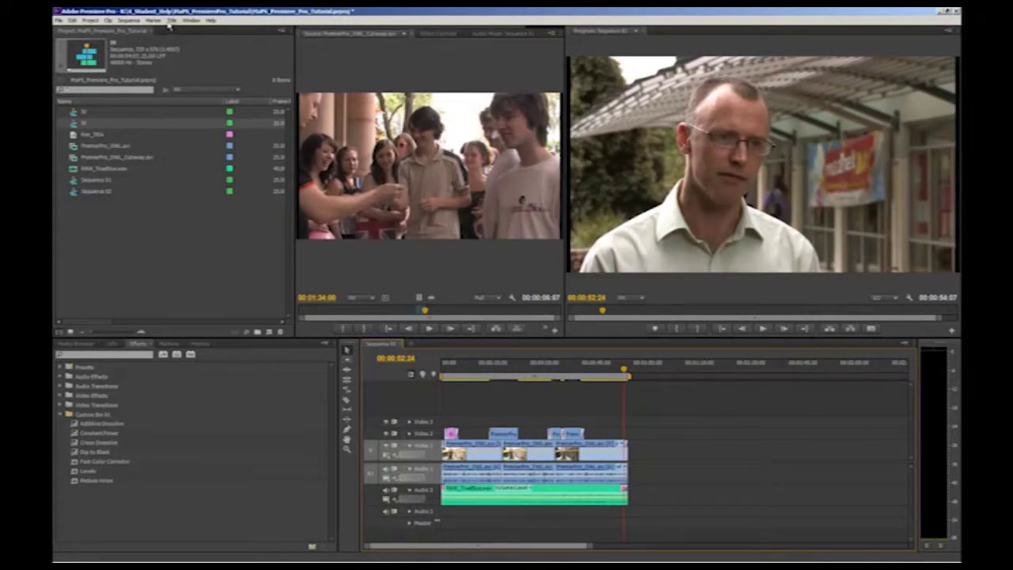
Step: Start a template-based title and preview Abstract designs such as Abstract_HD_side and Abstract_lowd
left_click(171, 20)
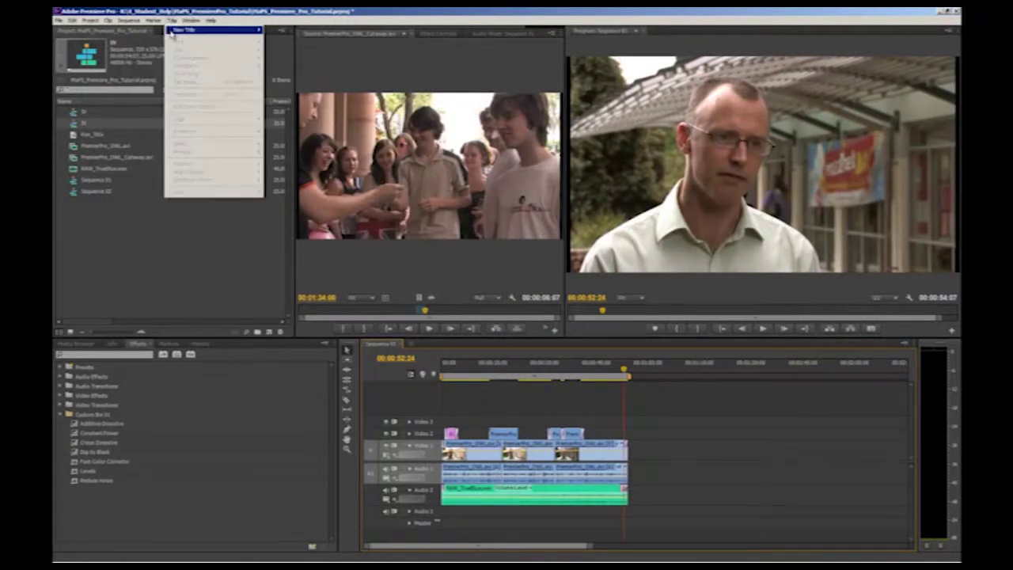
mouse_move(171, 34)
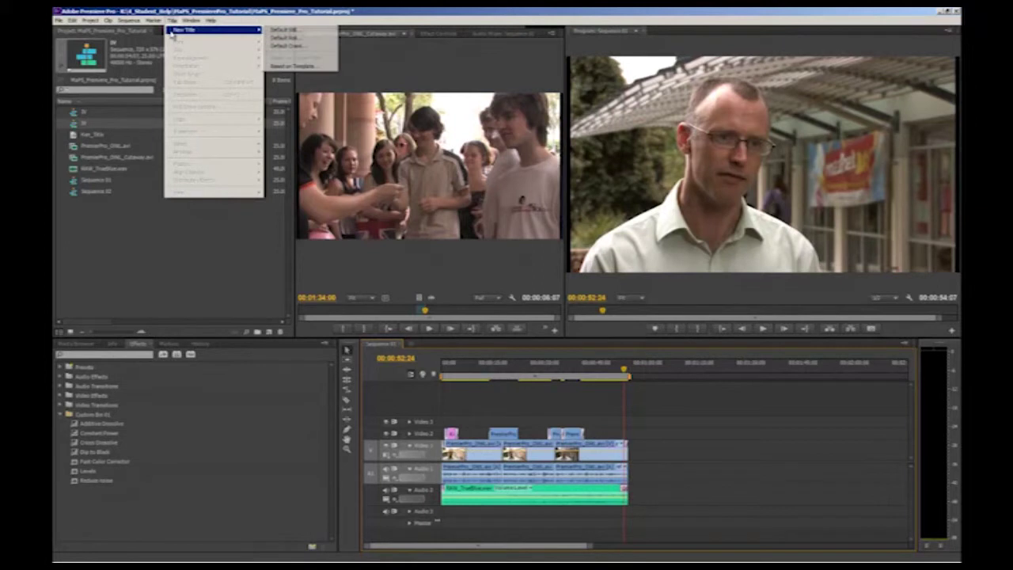
left_click(303, 67)
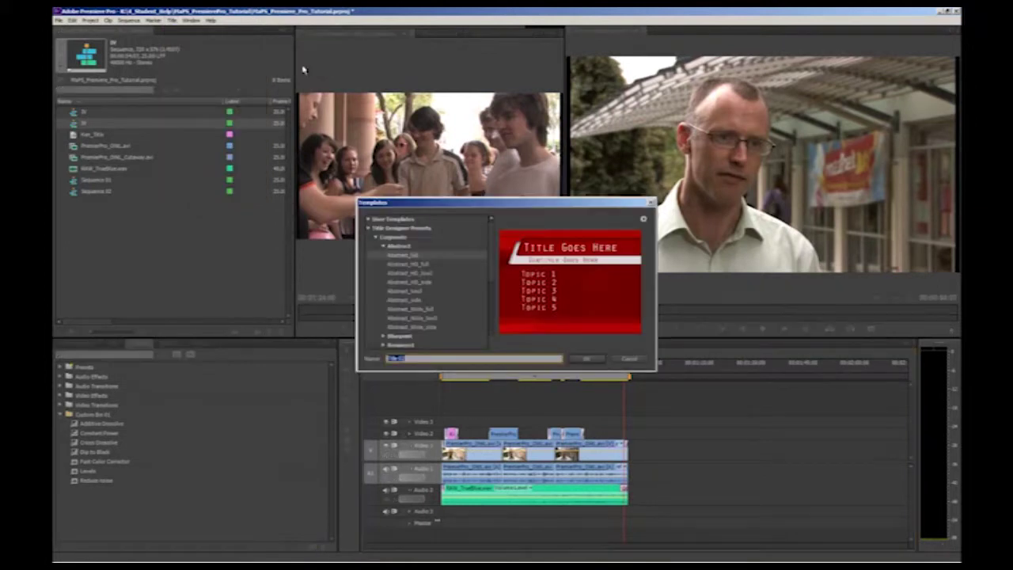
left_click(416, 268)
left_click(415, 274)
left_click(415, 283)
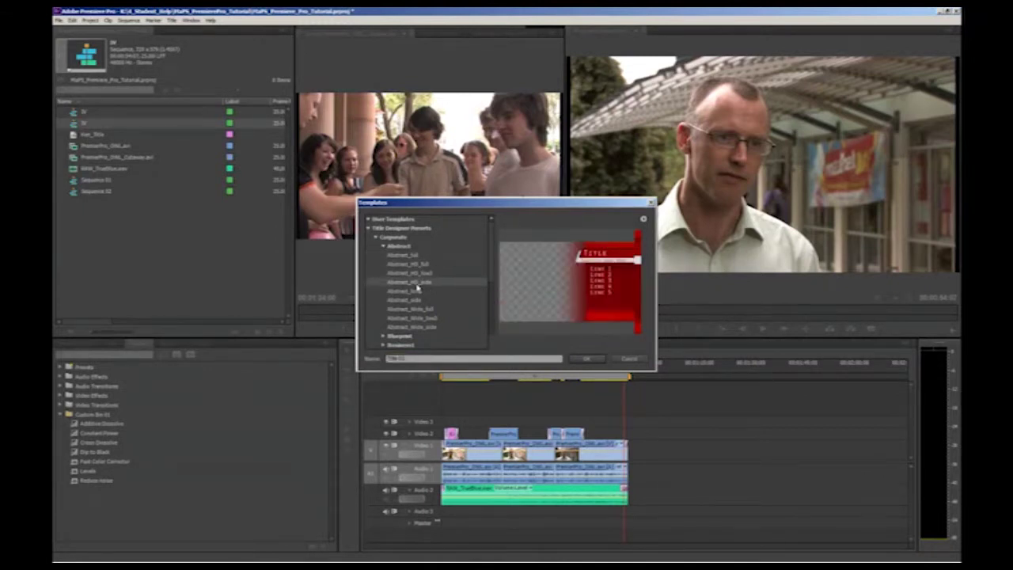
left_click(417, 290)
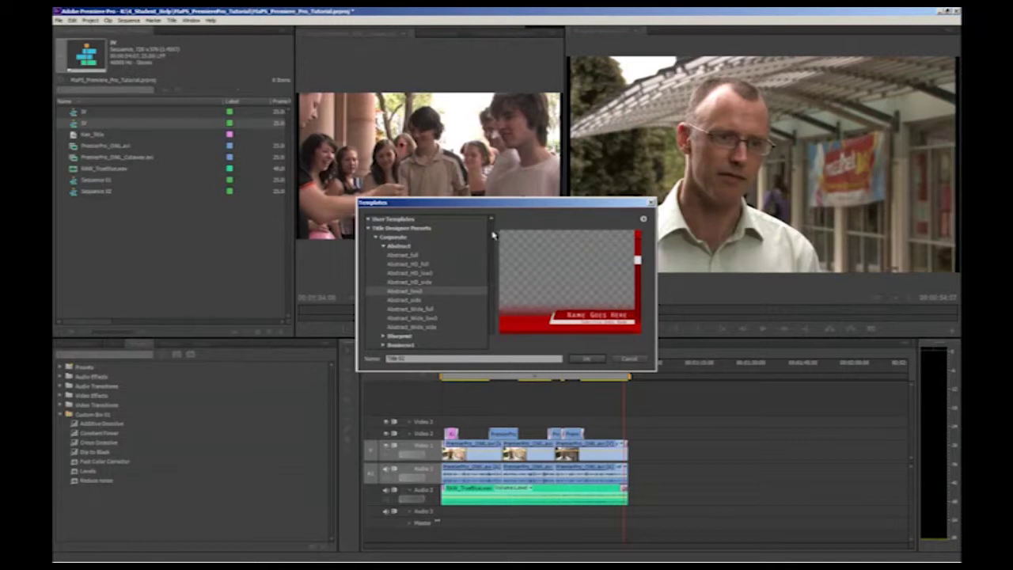
left_click_drag(493, 235, 490, 312)
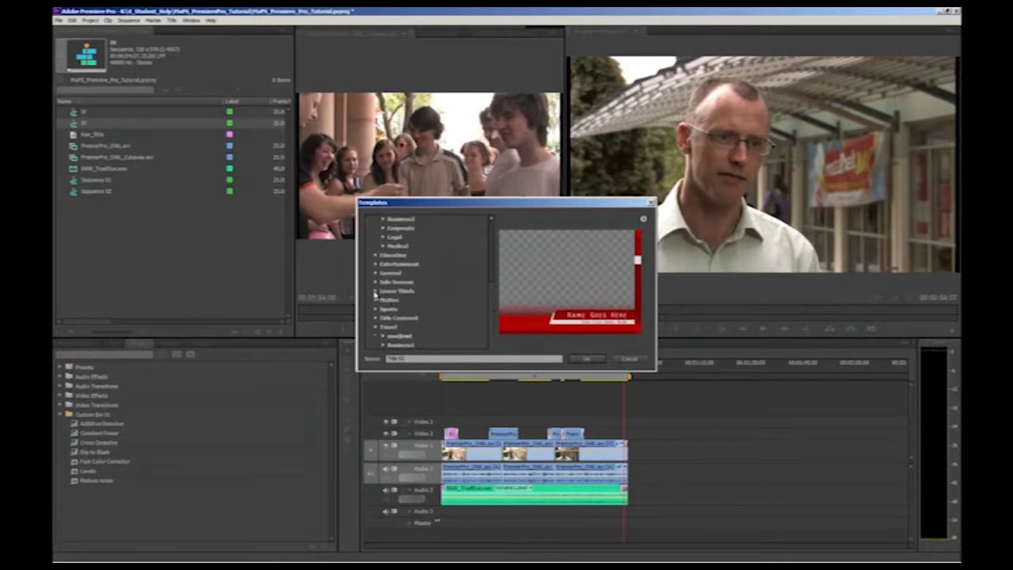
Step: Expand Lower Thirds and preview designs from Lower Third 1001 through 1028 and beyond
left_click(374, 293)
scroll(492, 265, "down", 1)
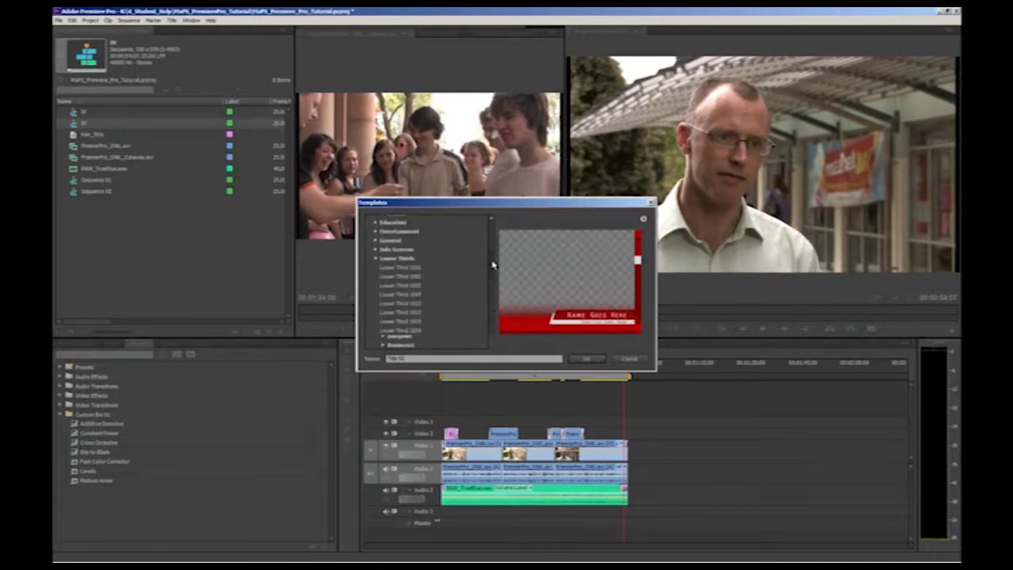
scroll(492, 265, "down", 1)
left_click(420, 244)
left_click(420, 252)
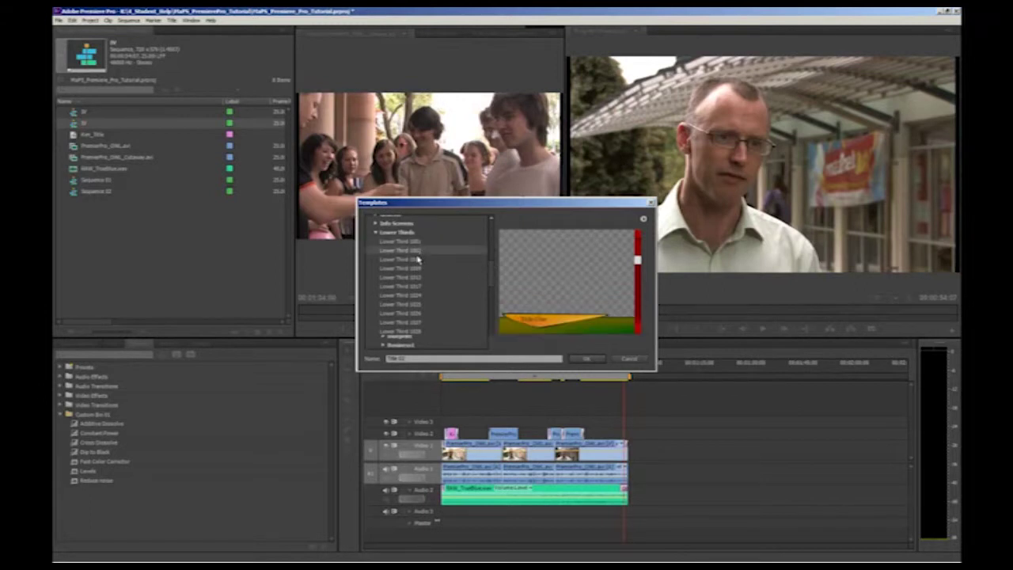
left_click(417, 259)
left_click(417, 268)
left_click(415, 278)
left_click(413, 287)
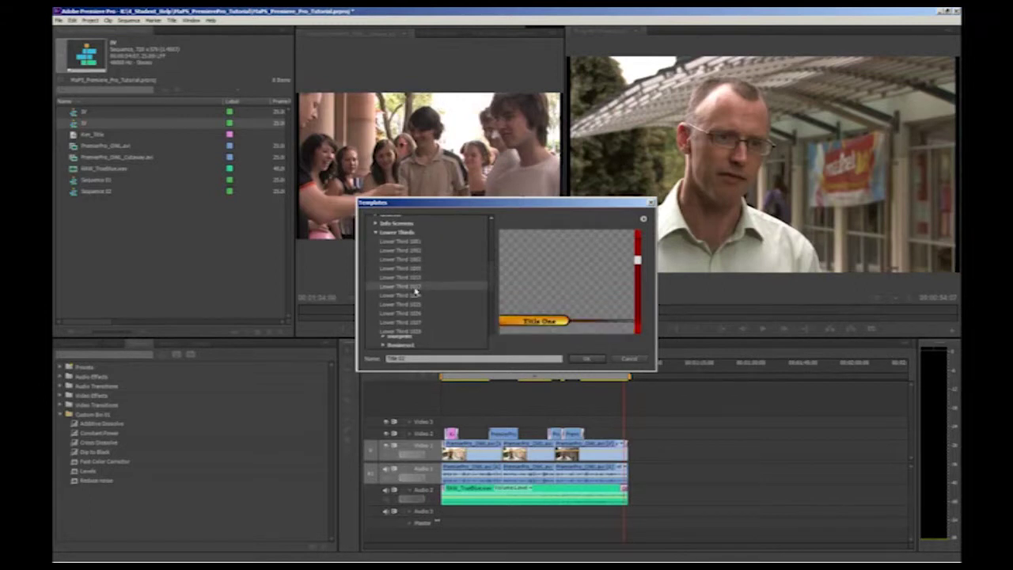
left_click(412, 295)
left_click(413, 304)
left_click(412, 313)
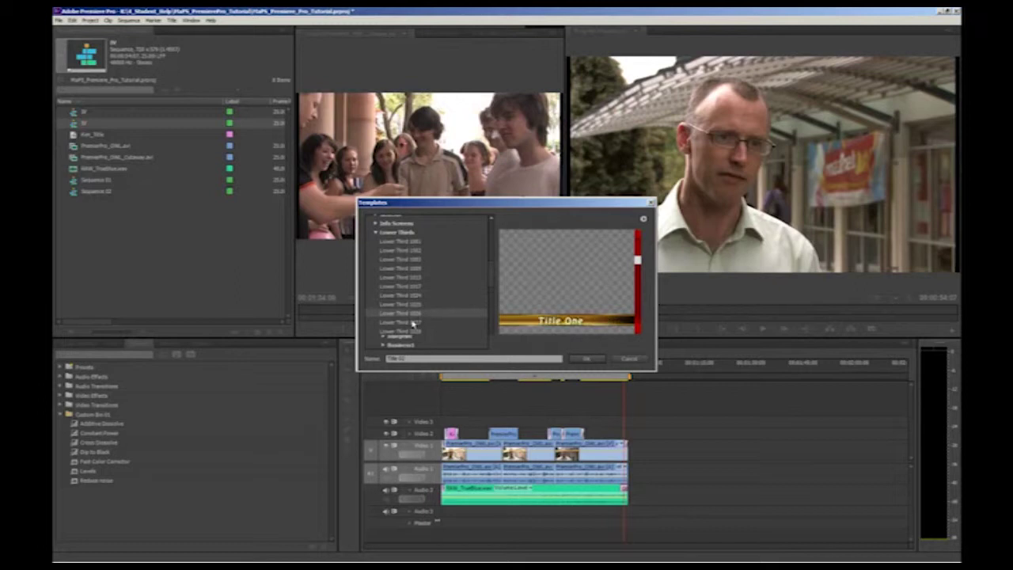
left_click(413, 323)
left_click(409, 332)
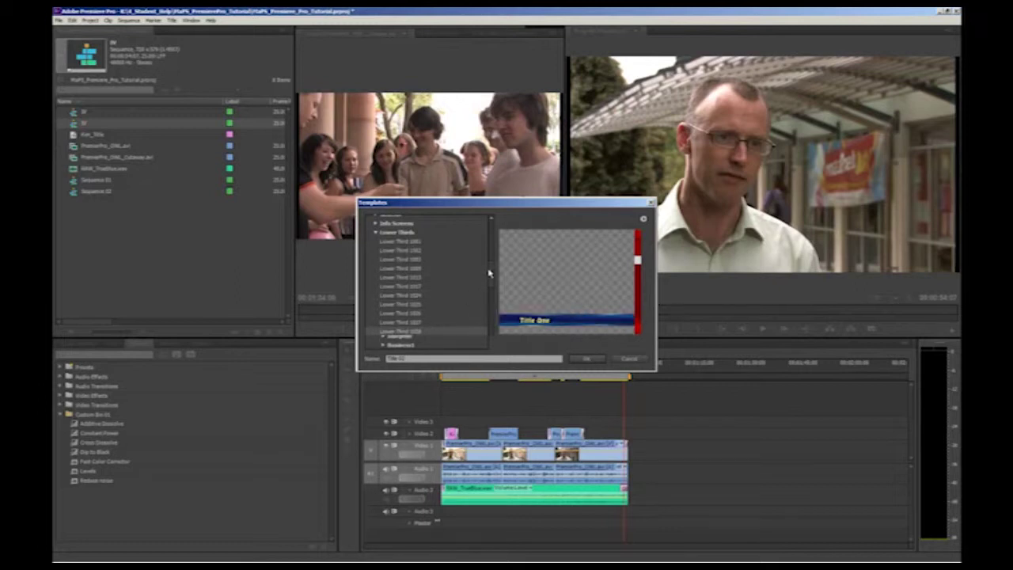
left_click_drag(488, 276, 488, 289)
left_click(421, 244)
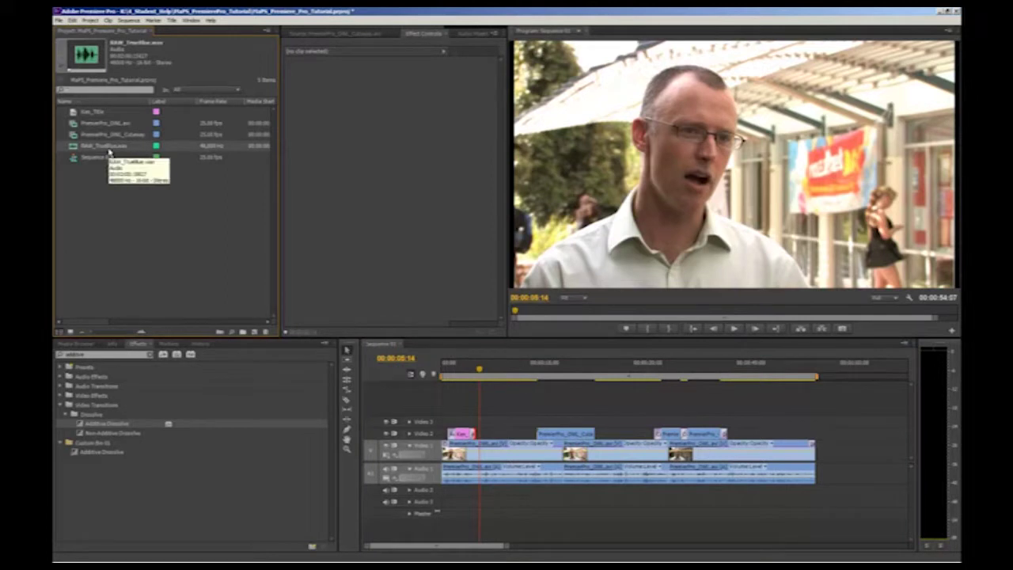
Step: Open RAW_TrueBlue.wav in the Source monitor to display its stereo waveform
left_click(137, 223)
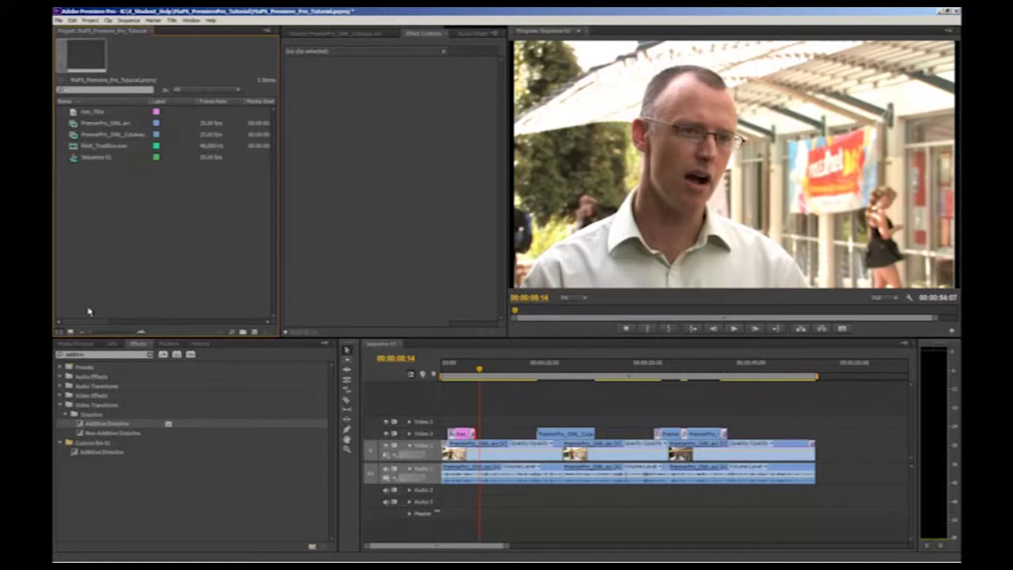
left_click(108, 148)
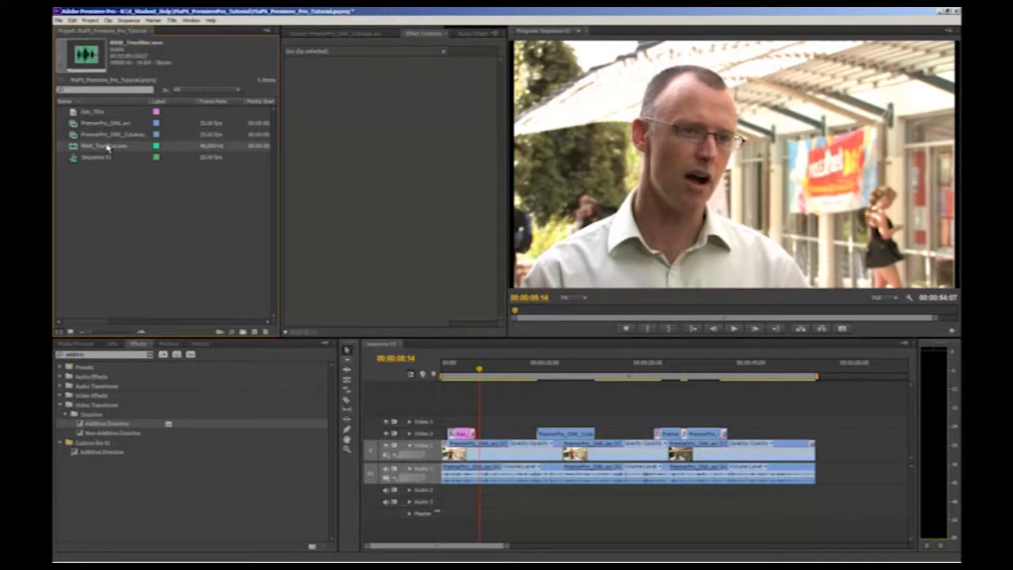
double_click(109, 148)
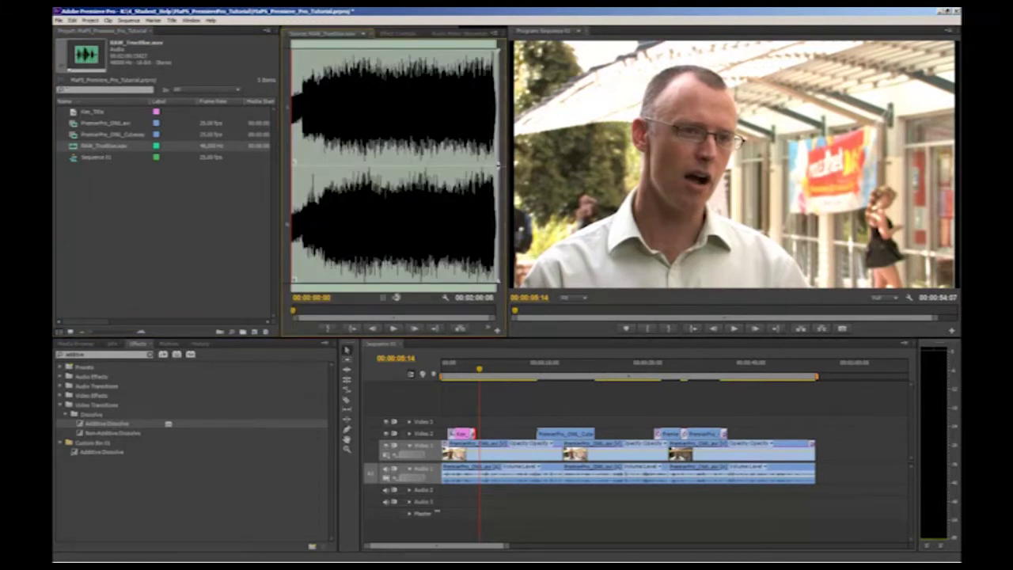
Step: Add RAW_TrueBlue.wav to Audio 2, expand the track, and trim it to the video's end
left_click_drag(423, 377, 409, 496)
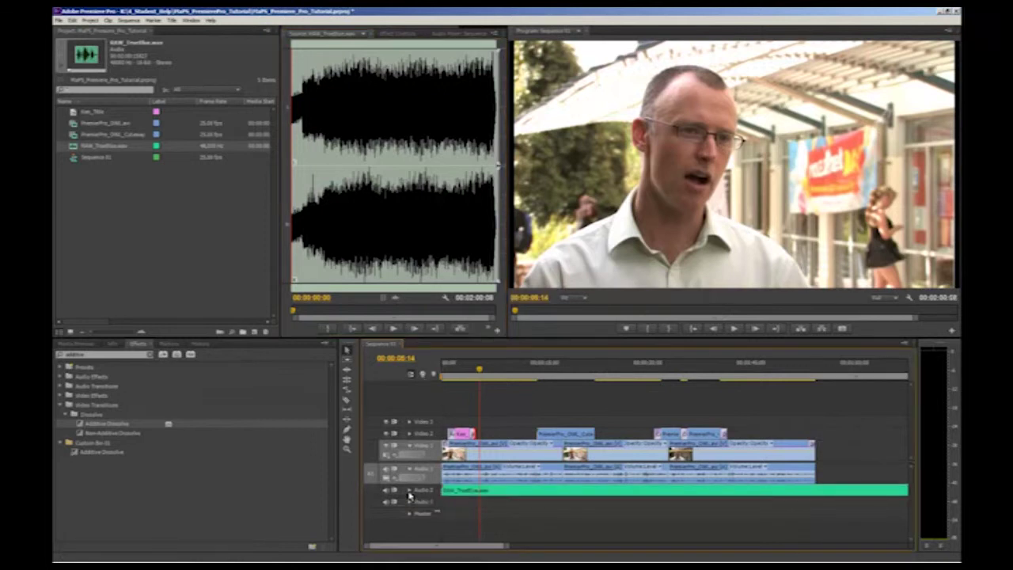
left_click(409, 490)
key("minus")
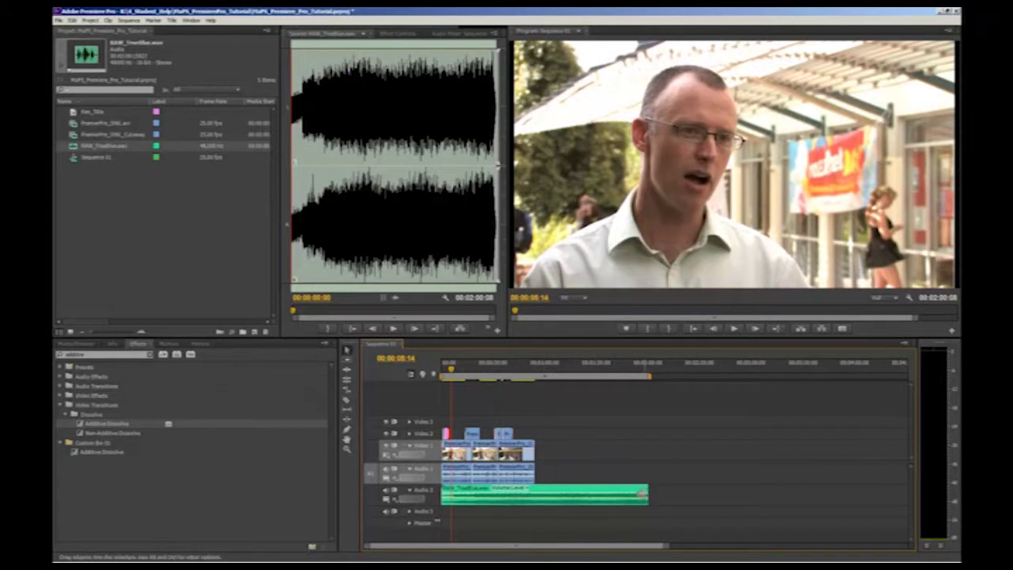
left_click_drag(642, 493, 533, 493)
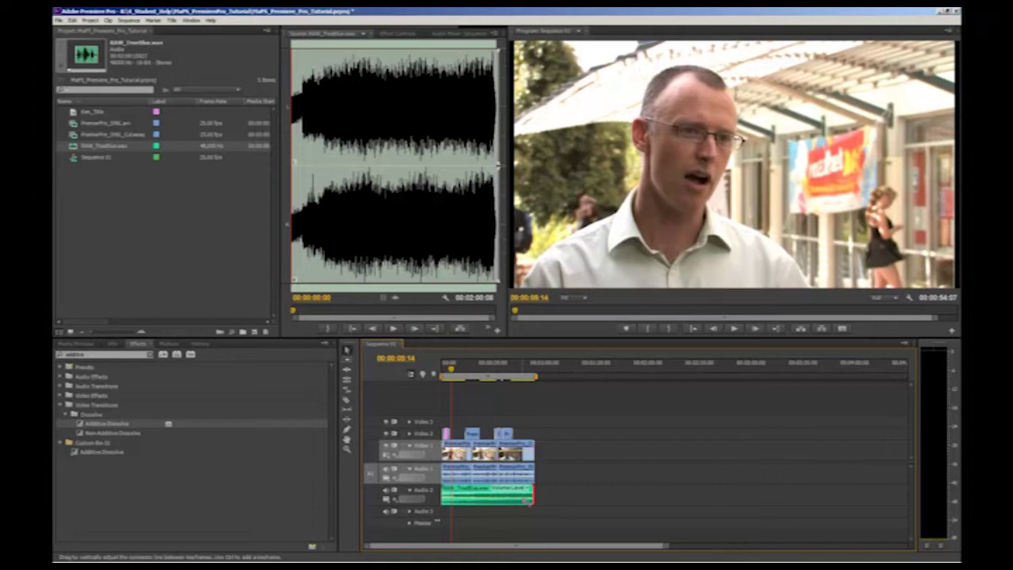
Step: Lower the music clip's volume with a negative Audio Gain adjustment
left_click(410, 491)
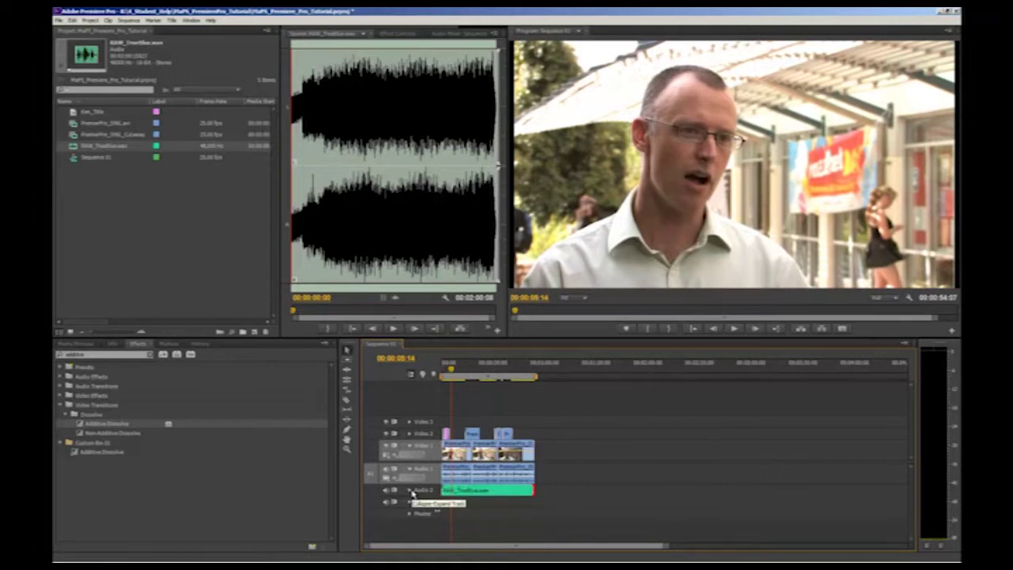
left_click(410, 490)
key("equal")
key("equal")
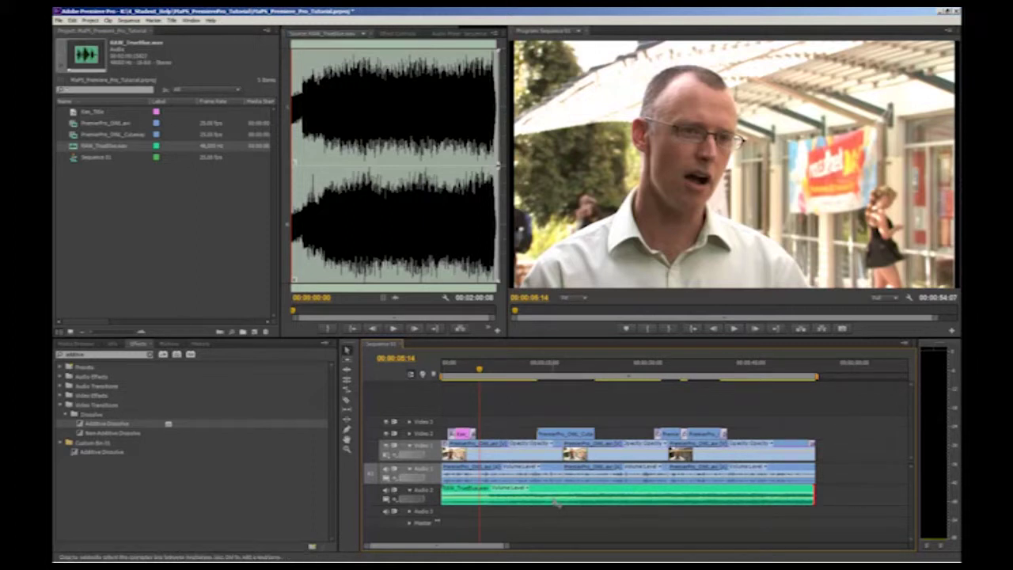
left_click(556, 501)
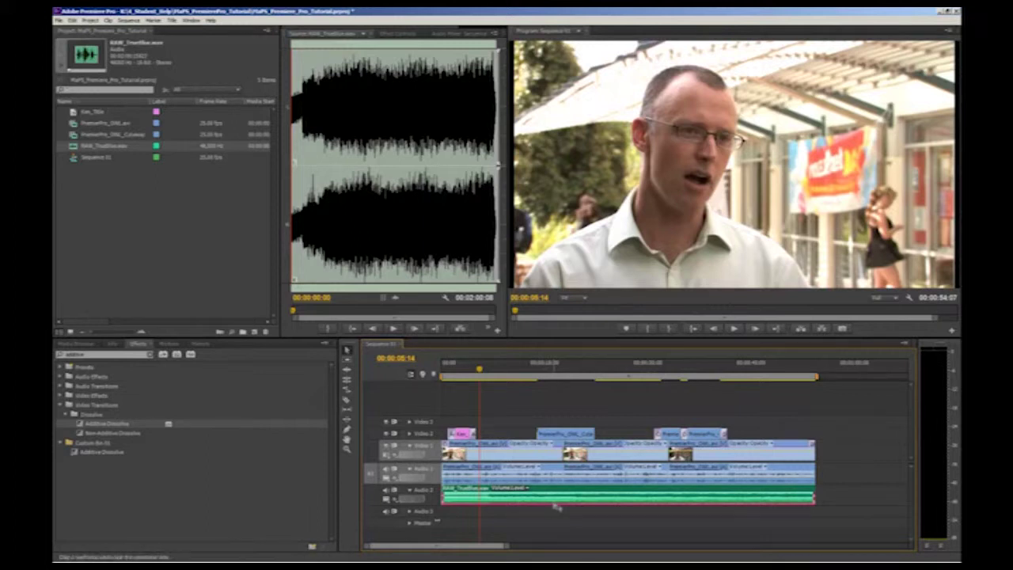
right_click(558, 495)
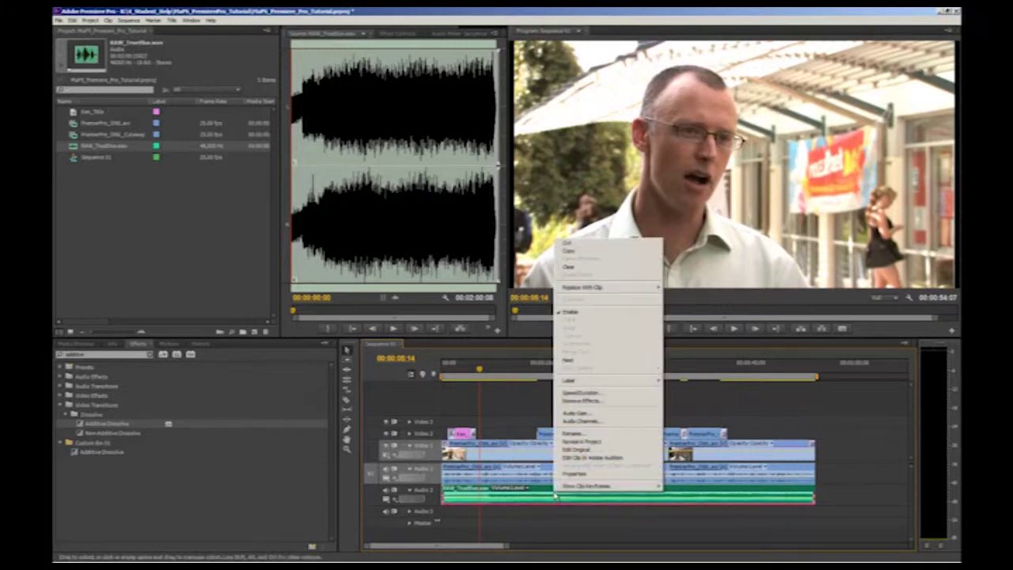
left_click(586, 413)
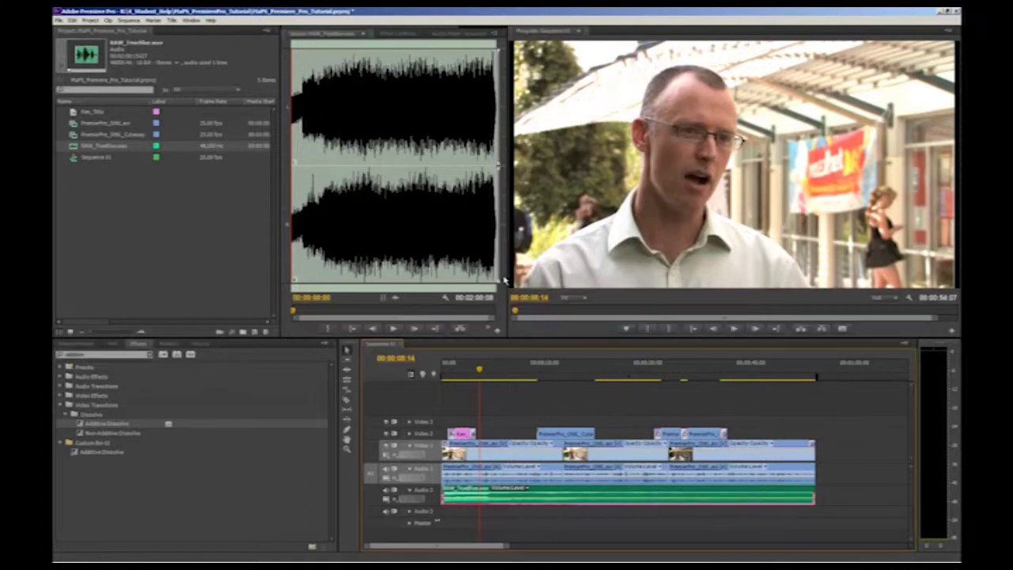
left_click(581, 517)
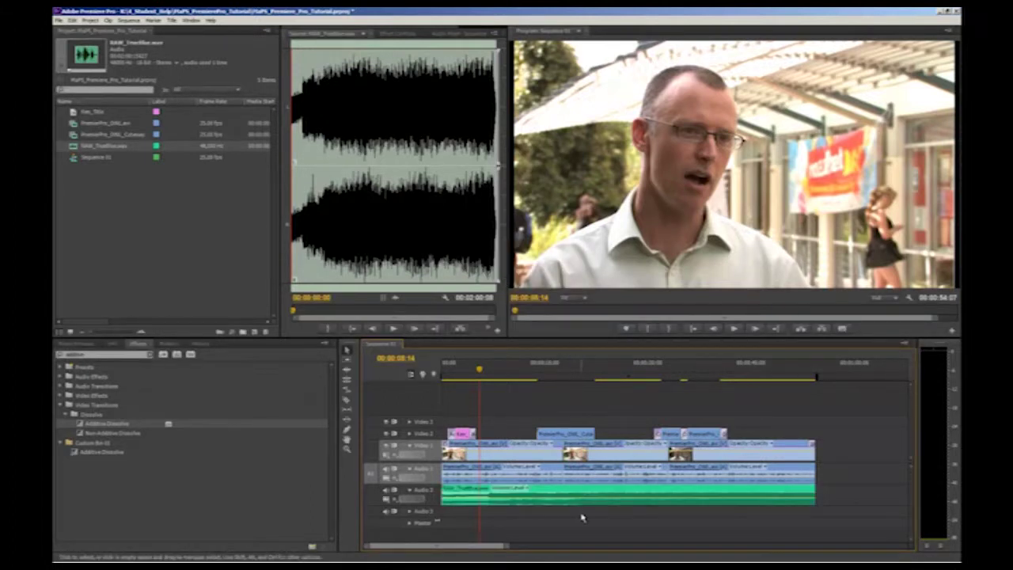
right_click(573, 488)
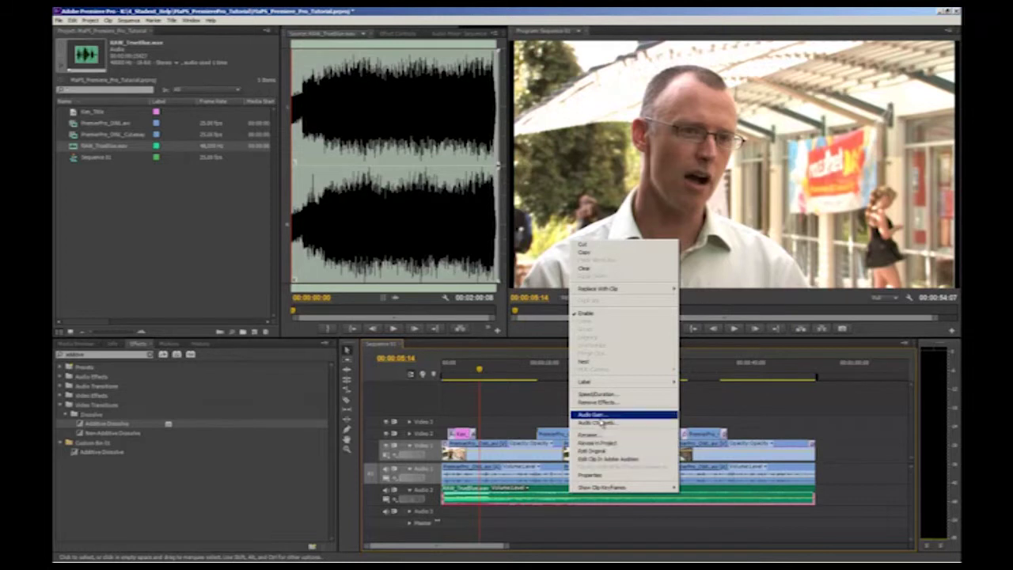
left_click(599, 417)
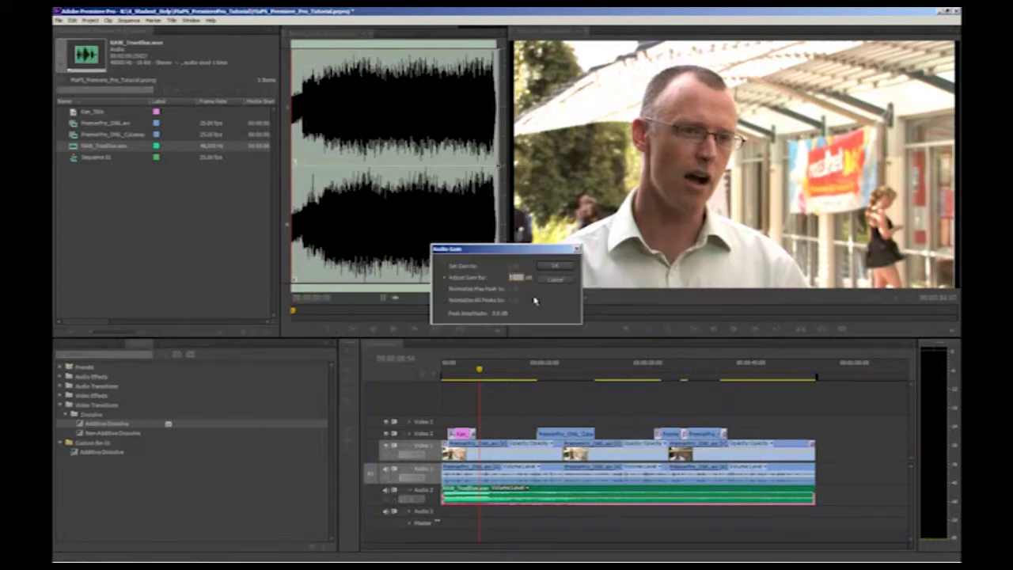
key("Return")
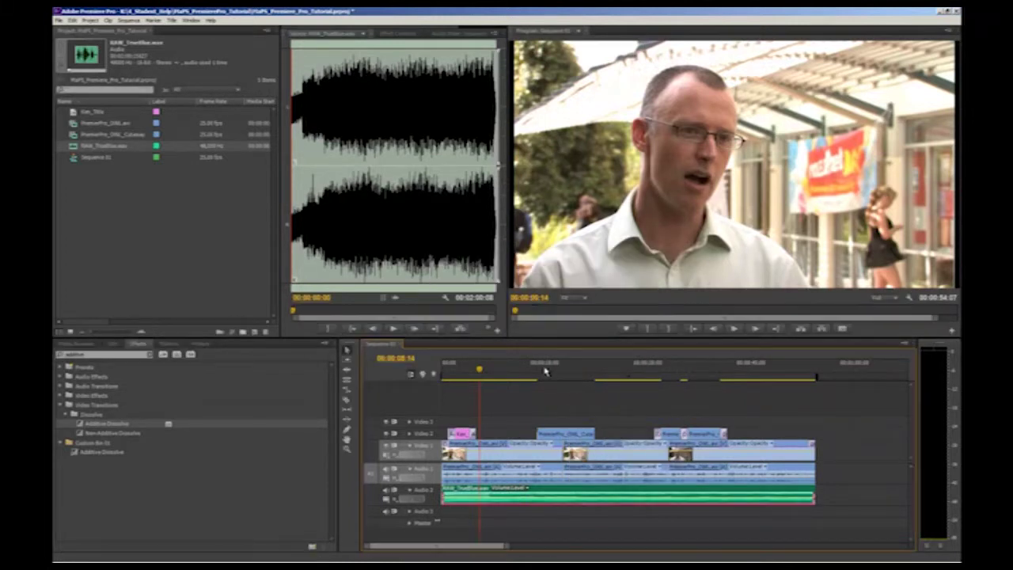
Step: Reopen the music clip's Audio Gain settings and confirm the adjusted value
right_click(613, 505)
left_click(643, 424)
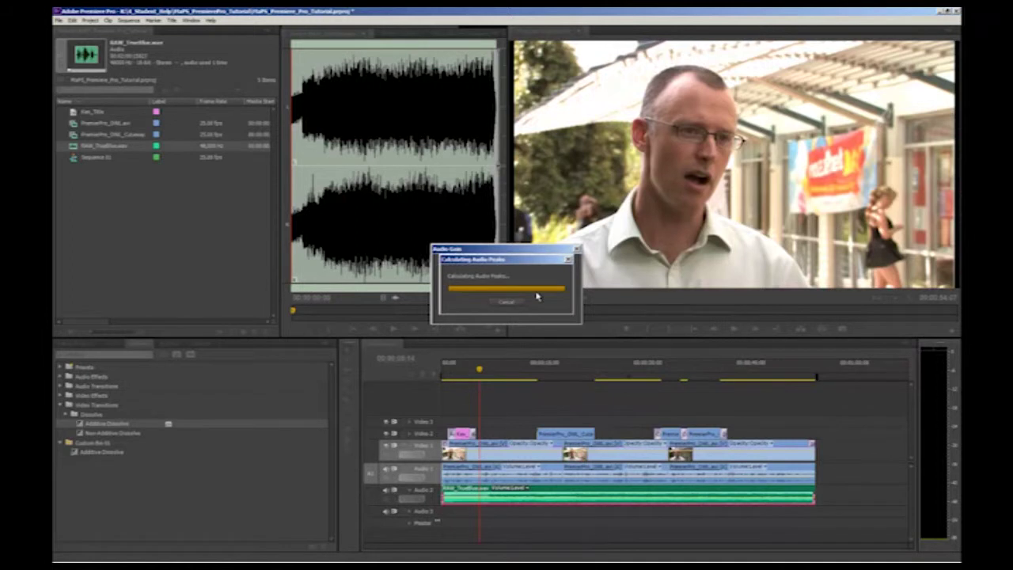
right_click(598, 494)
left_click(625, 413)
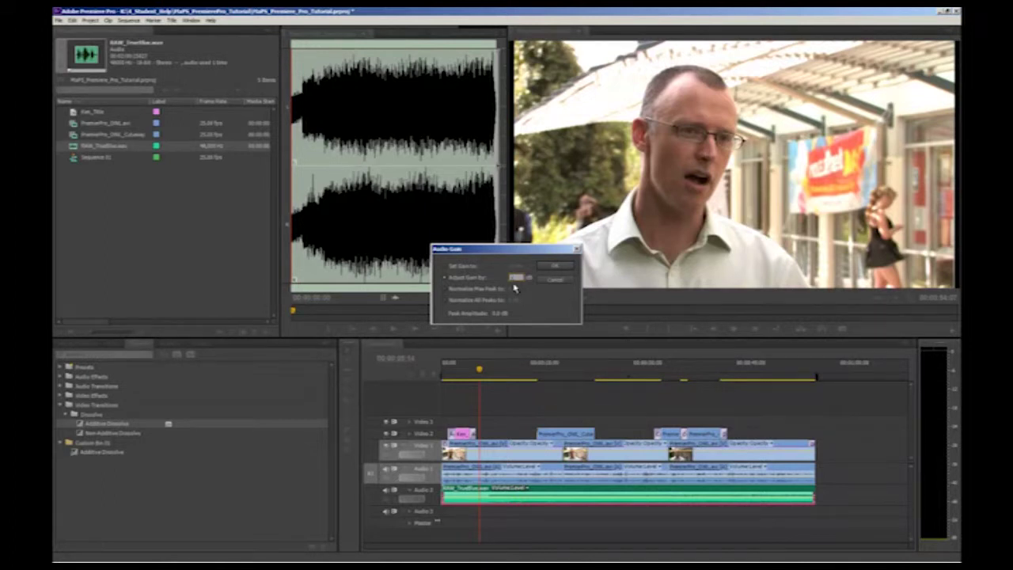
left_click(514, 288)
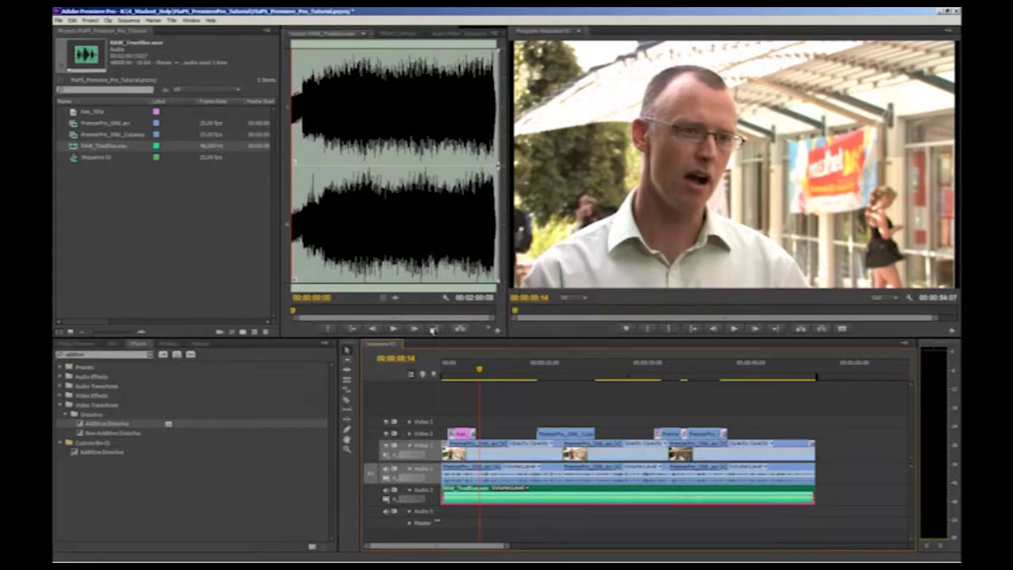
Step: Apply a Constant Power crossfade to the end of the RAW_TrueBlue.wav clip
left_click(57, 355)
type("constant")
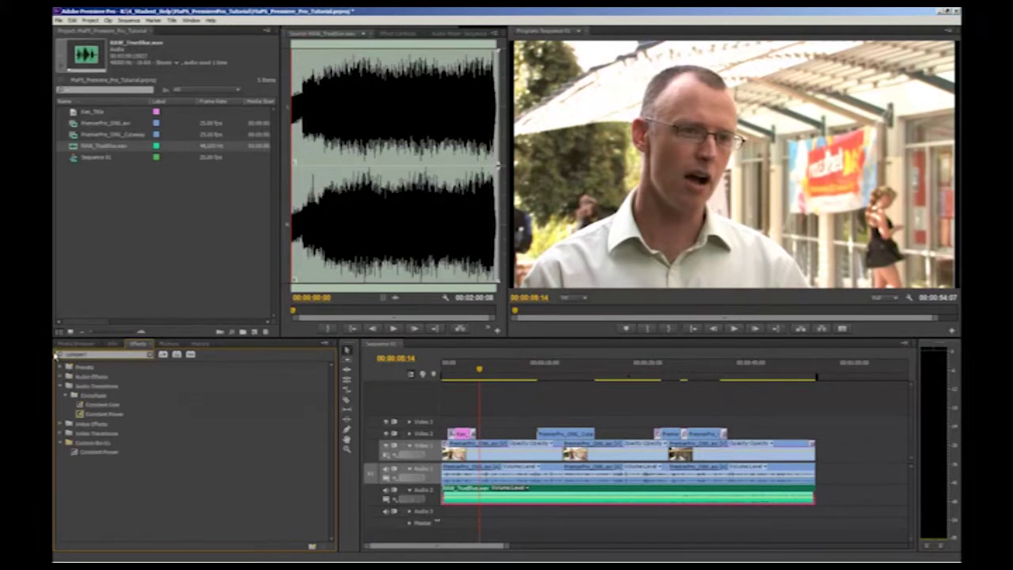
left_click_drag(124, 414, 445, 494)
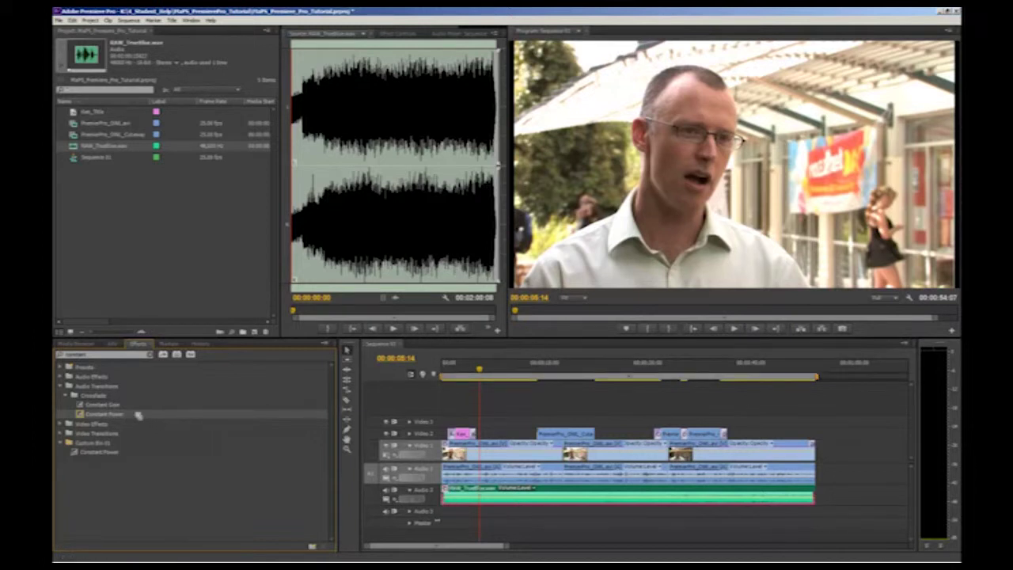
left_click_drag(138, 415, 812, 494)
Step: Lengthen the Constant Power fade at the music's end
left_click(821, 360)
key("equal")
key("equal")
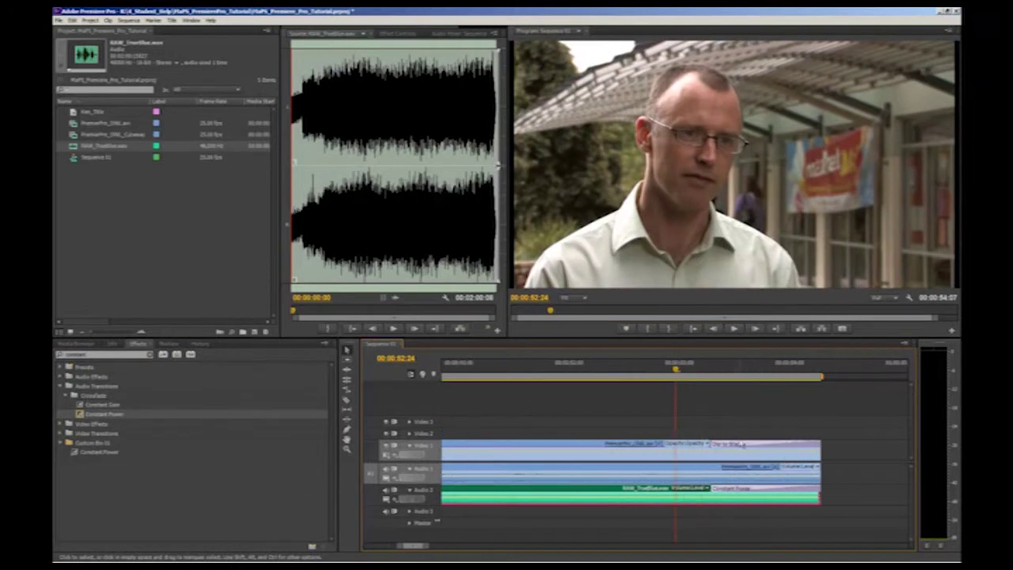
left_click_drag(712, 491, 568, 491)
key("minus")
key("minus")
key("minus")
key("minus")
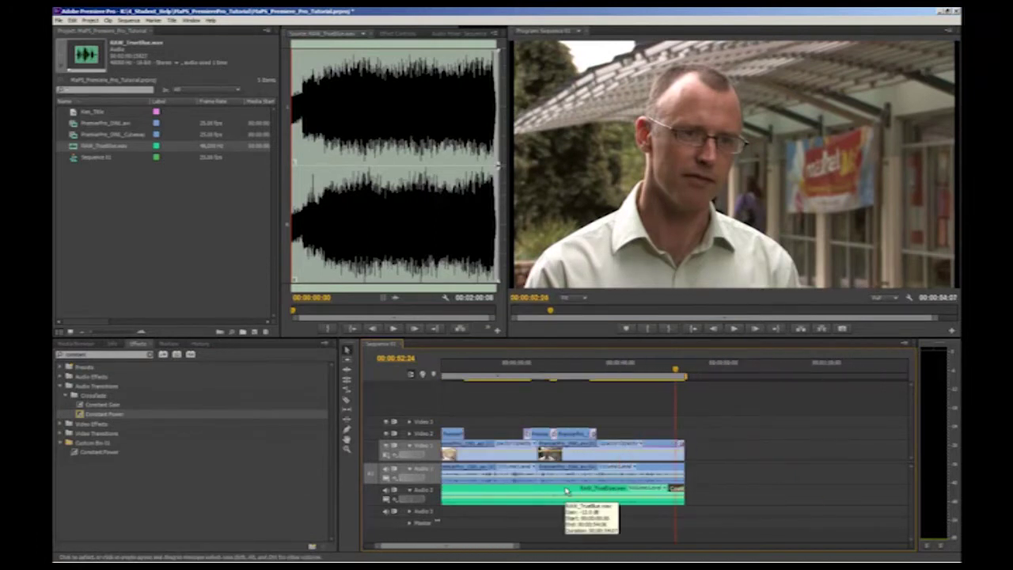
key("minus")
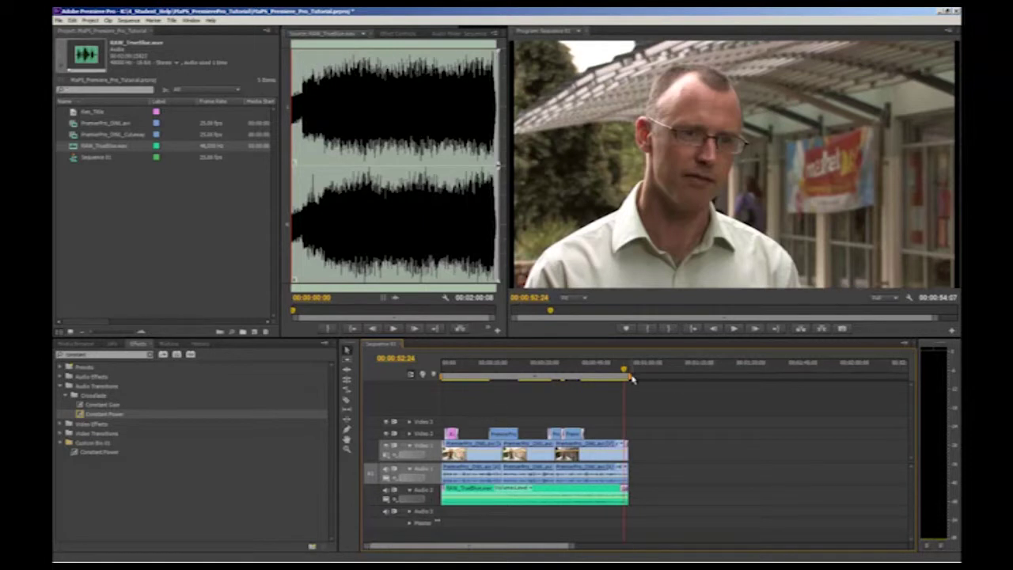
left_click_drag(632, 379, 825, 380)
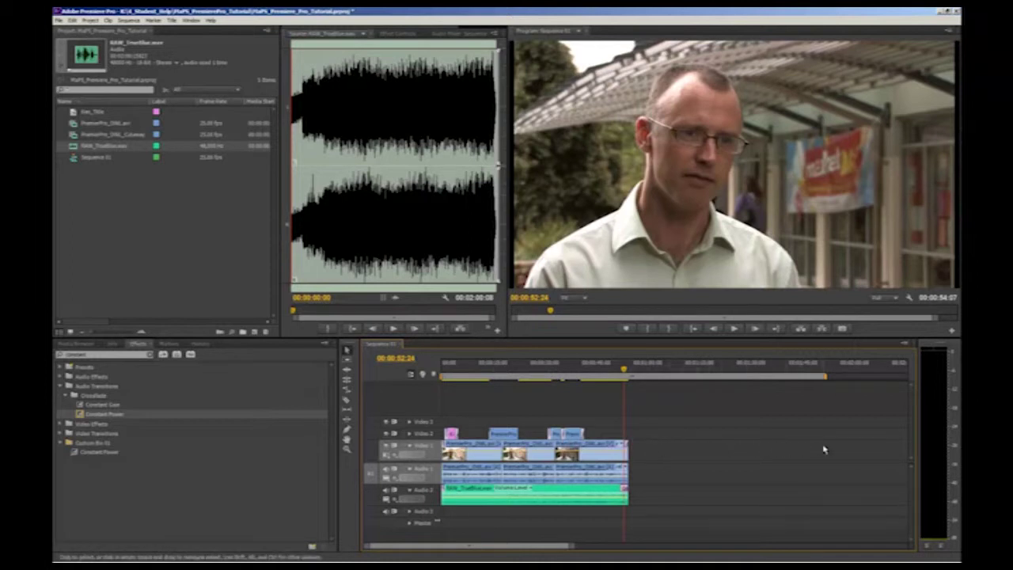
left_click_drag(826, 378, 549, 379)
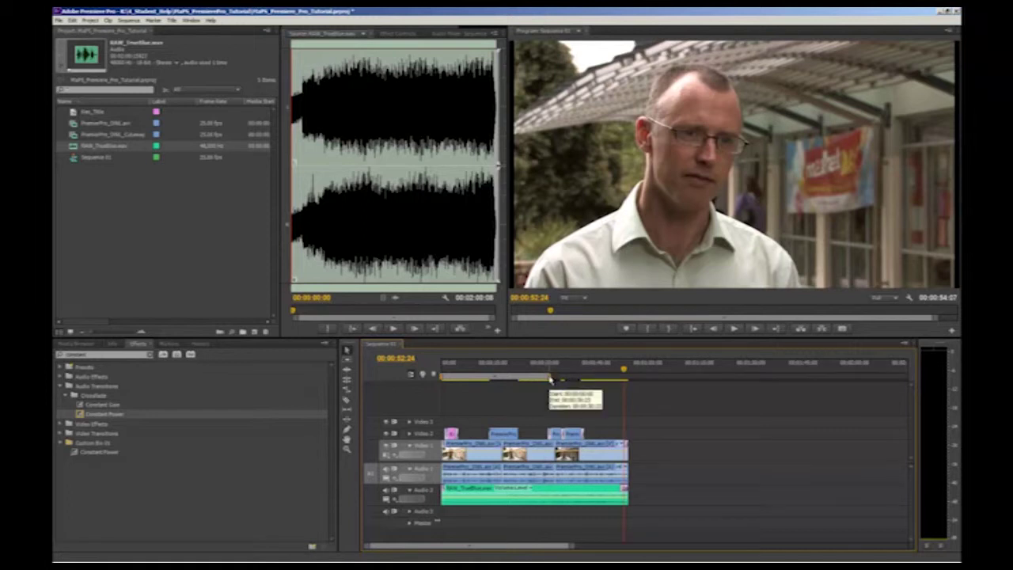
left_click_drag(549, 378, 631, 382)
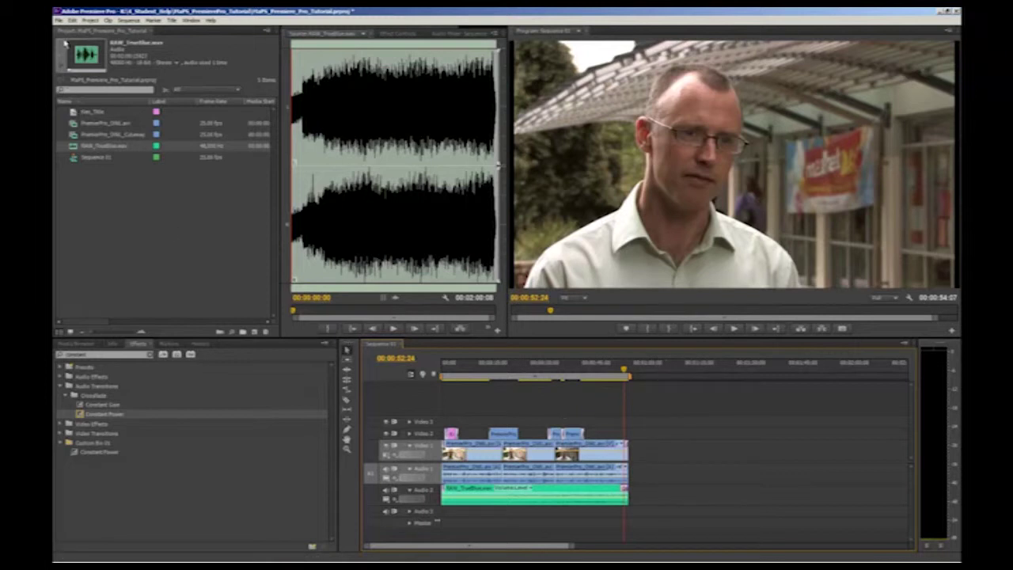
Step: Open the Export Settings dialog for Sequence 01
left_click(64, 21)
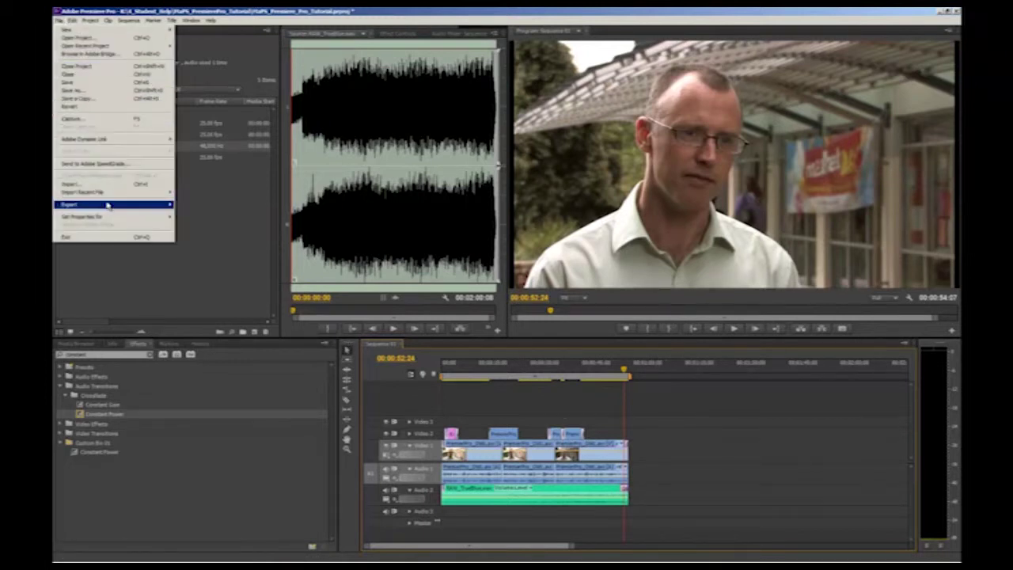
mouse_move(108, 206)
left_click(189, 205)
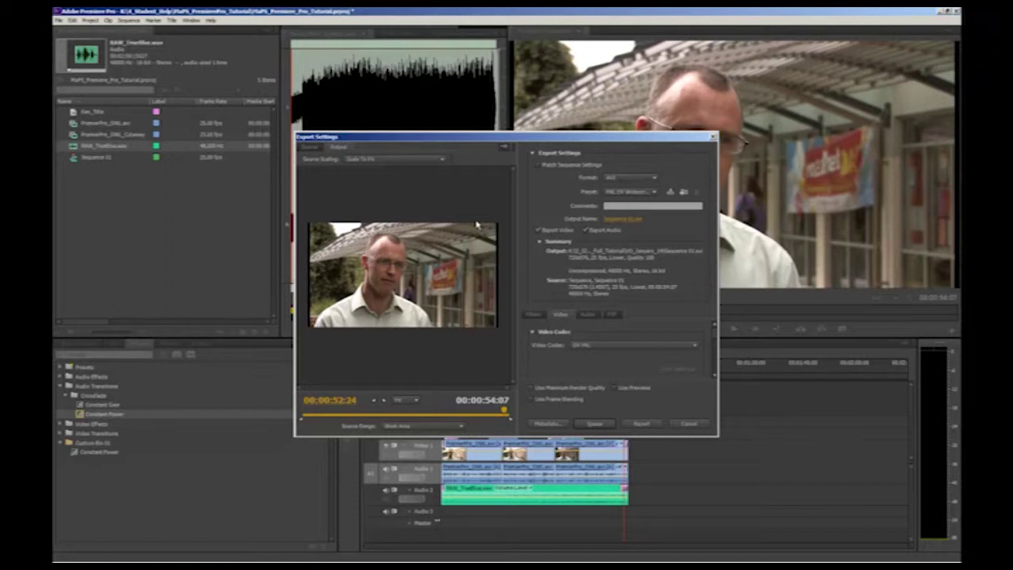
Step: Set the export format to H.264 and the preset to HD 720p 25
left_click(654, 179)
left_click(636, 268)
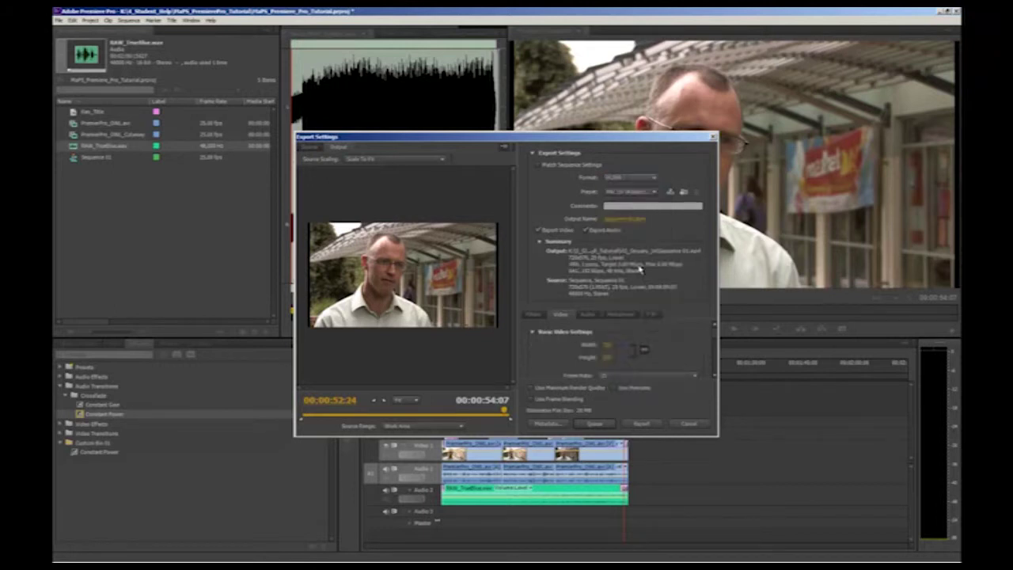
left_click(653, 193)
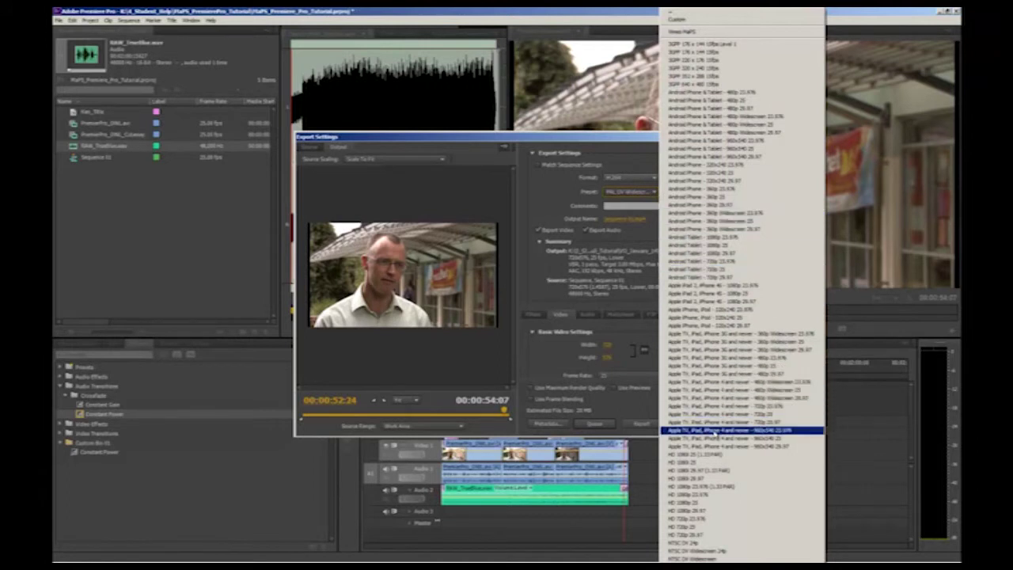
left_click(707, 527)
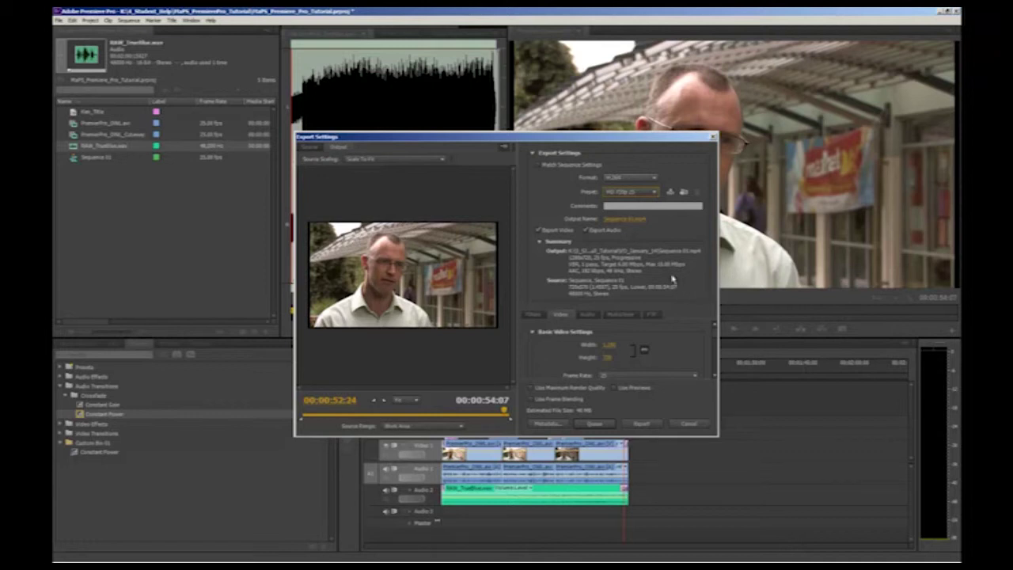
Step: For the export location, create and open a new Output folder inside 4_Student_Help\MaPS_PremierePro_Tutorial
left_click(624, 219)
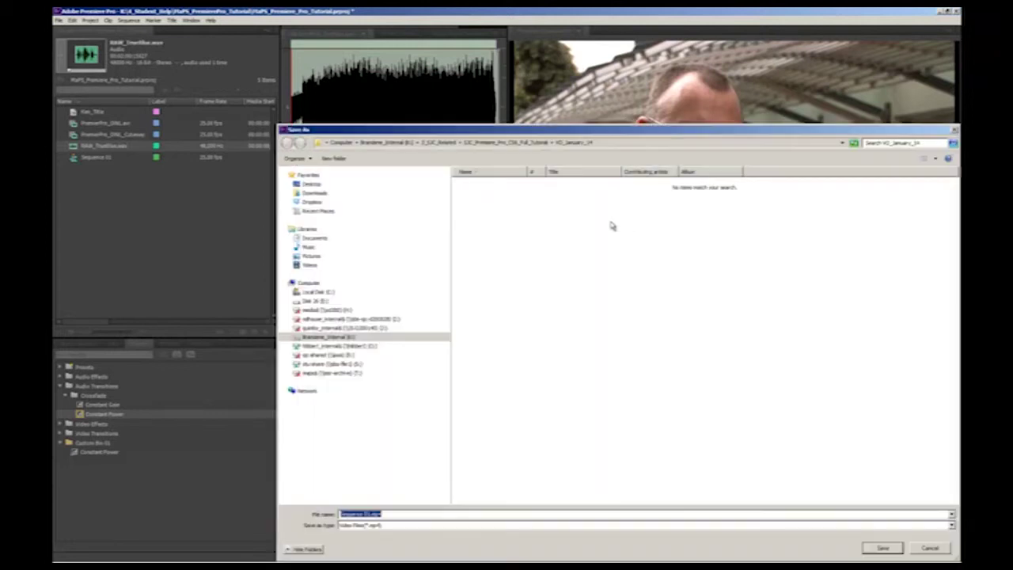
left_click(398, 142)
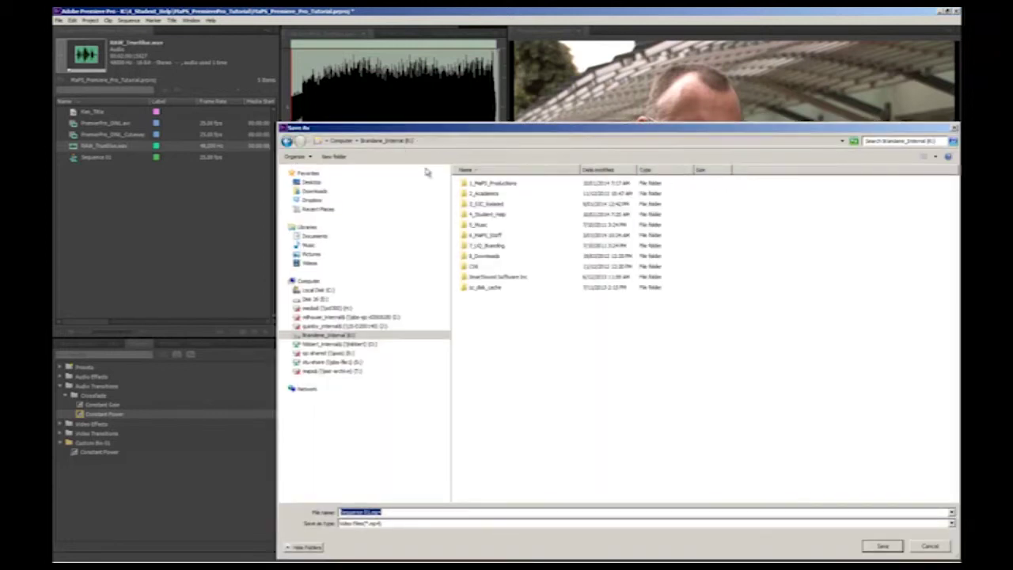
double_click(480, 219)
double_click(480, 185)
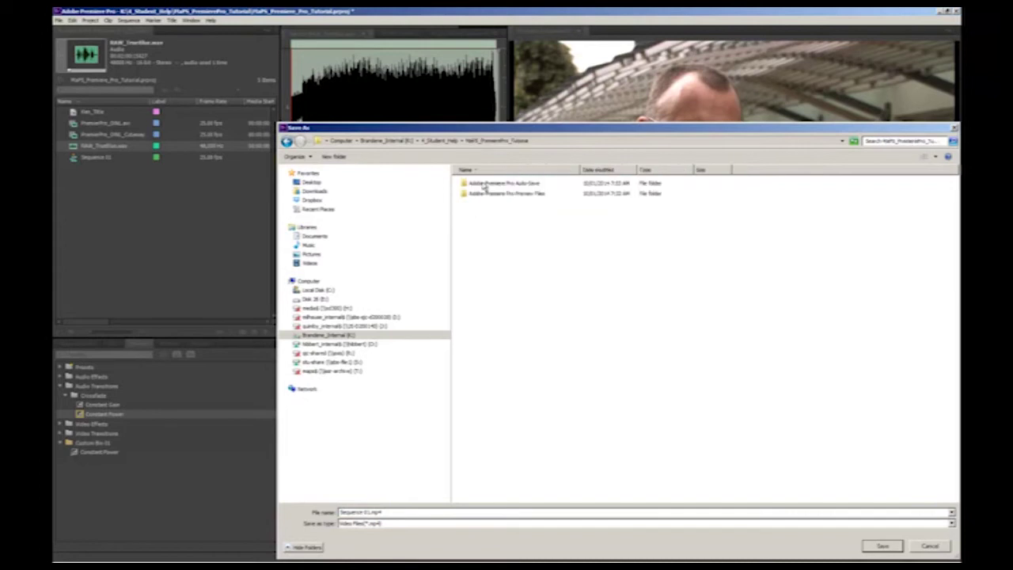
right_click(514, 277)
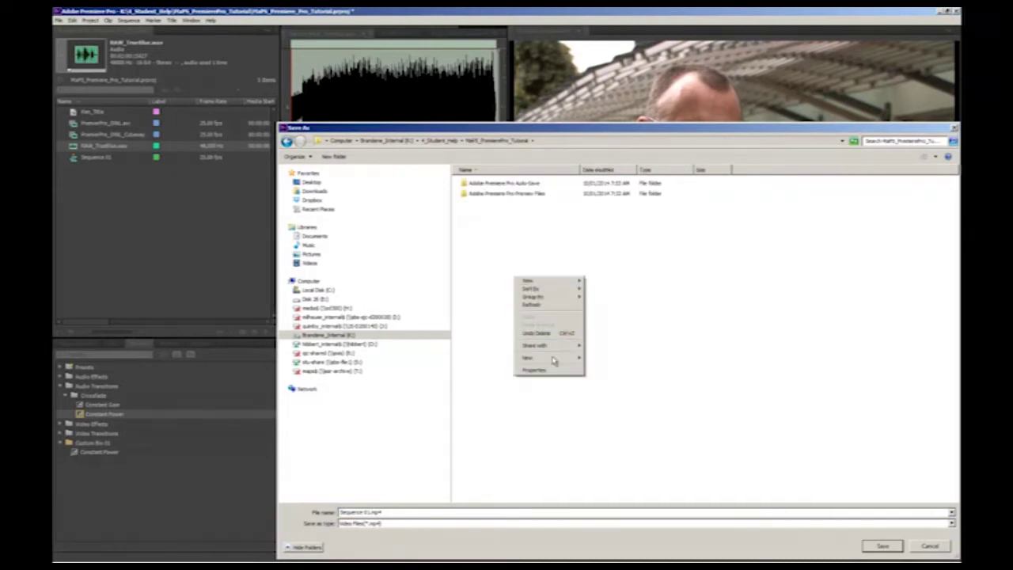
mouse_move(525, 355)
left_click(592, 360)
type("Output")
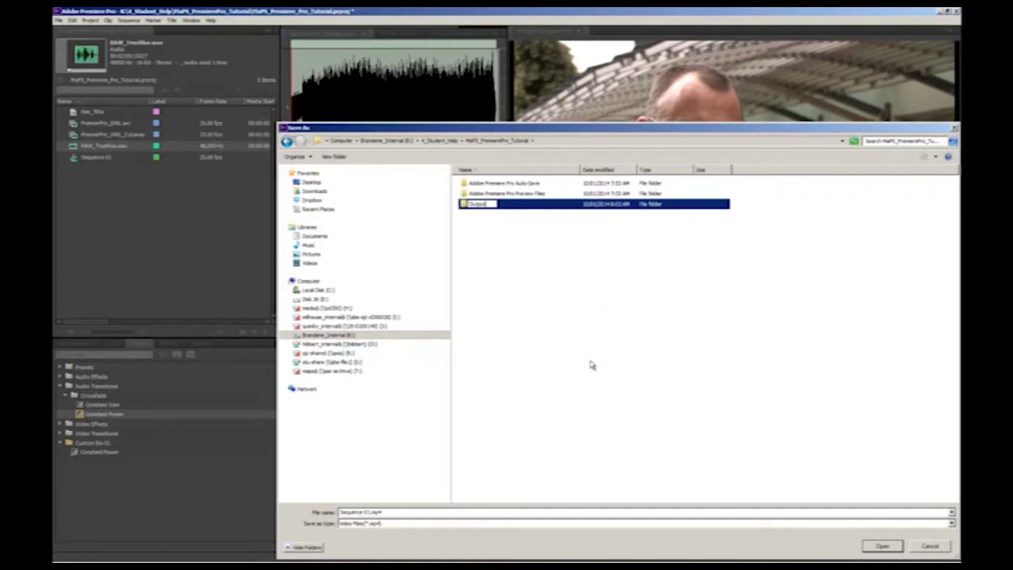
key("Return")
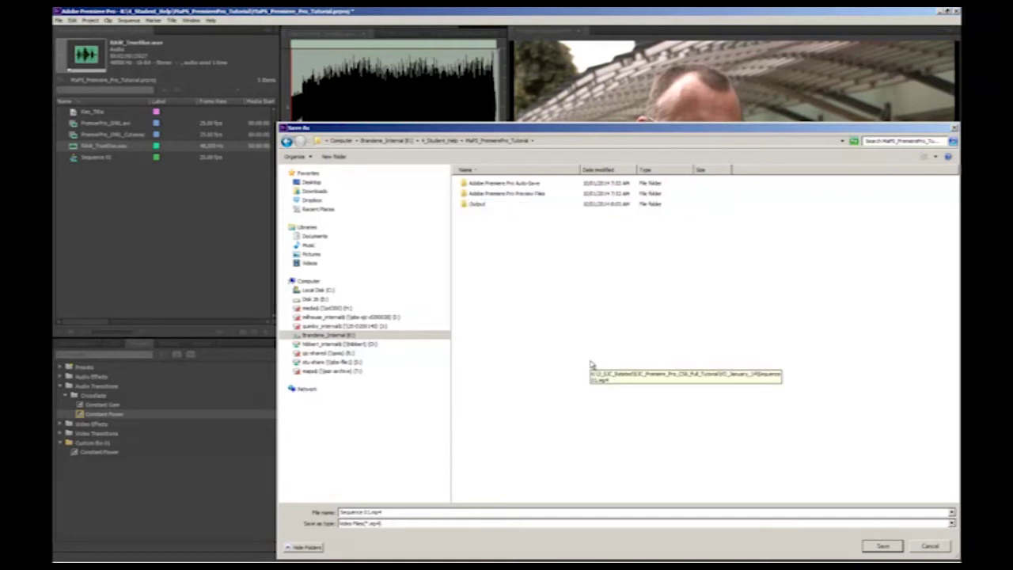
double_click(476, 207)
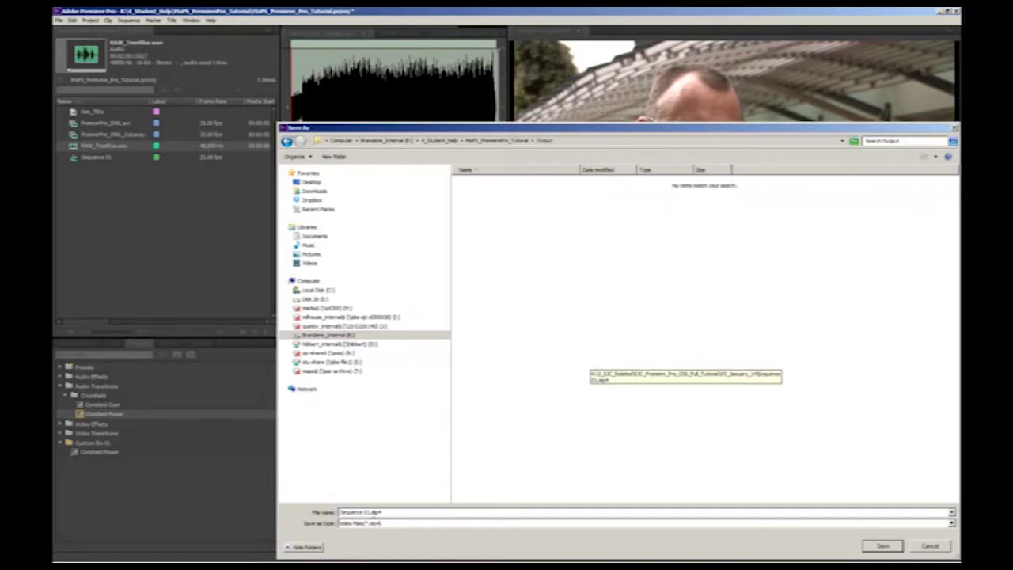
Step: Replace Sequence 01 with the file name MaPS_Premiere_Pro_Tutorial_Final_1 and save
left_click(368, 512)
left_click(367, 511)
left_click_drag(369, 511, 311, 510)
type("MaPS_E")
type("remiere_Pro_Tutorial_Final")
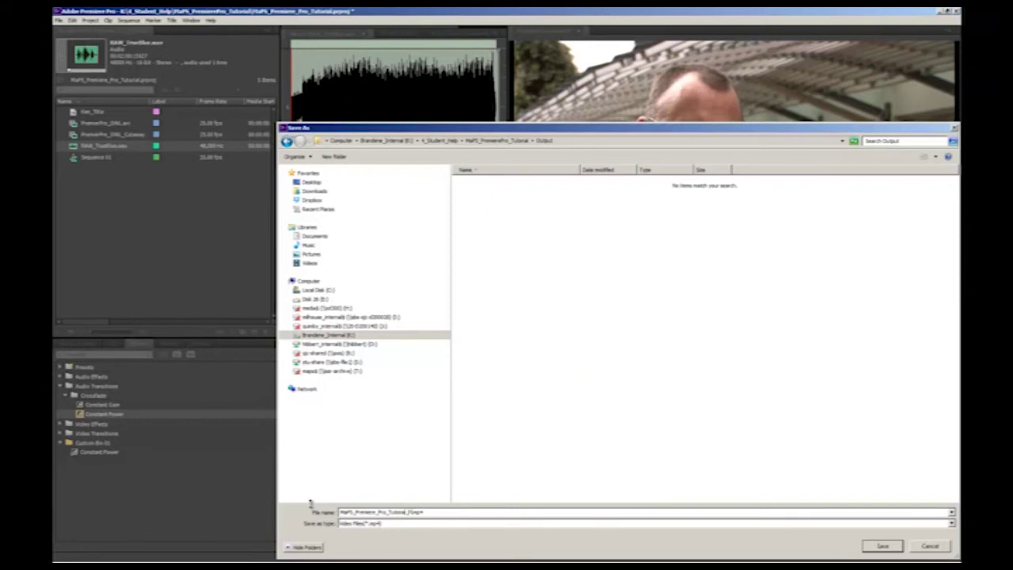
type("_1")
left_click(882, 546)
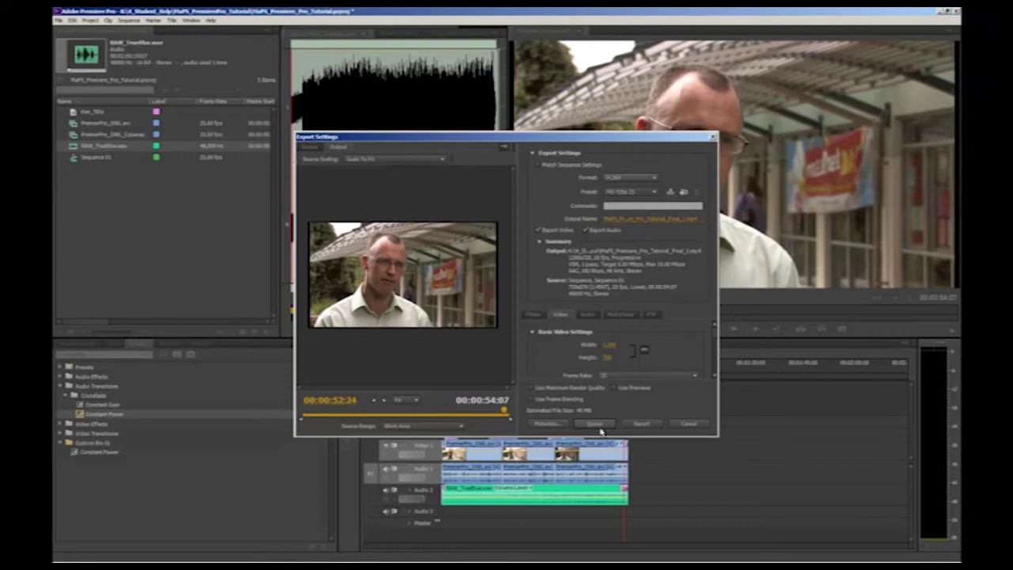
Step: Queue Sequence 01, start encoding in Media Encoder, then play MaPS_Premiere_Pro_Tutorial_Final_1 from Output
left_click(597, 425)
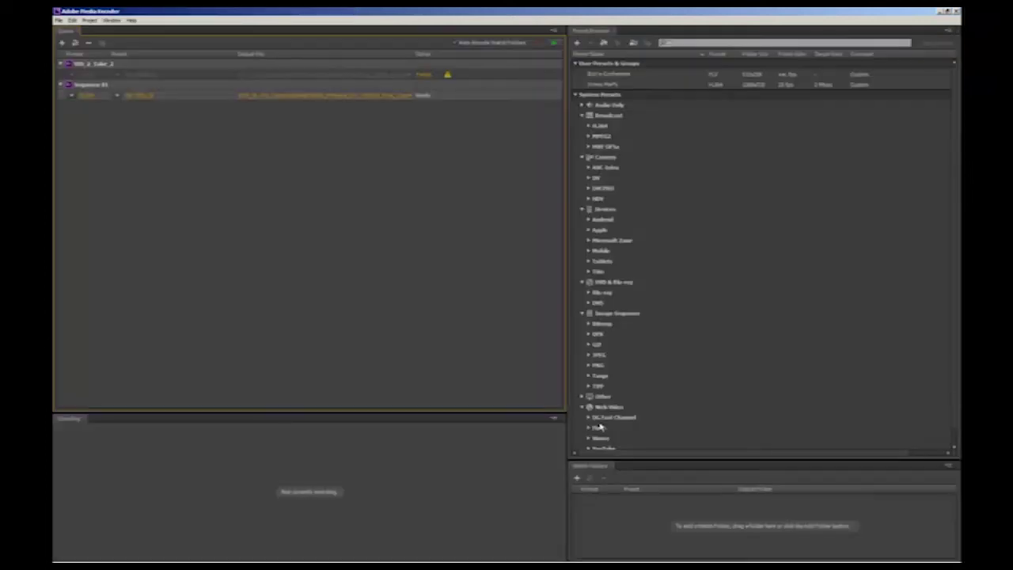
left_click(553, 42)
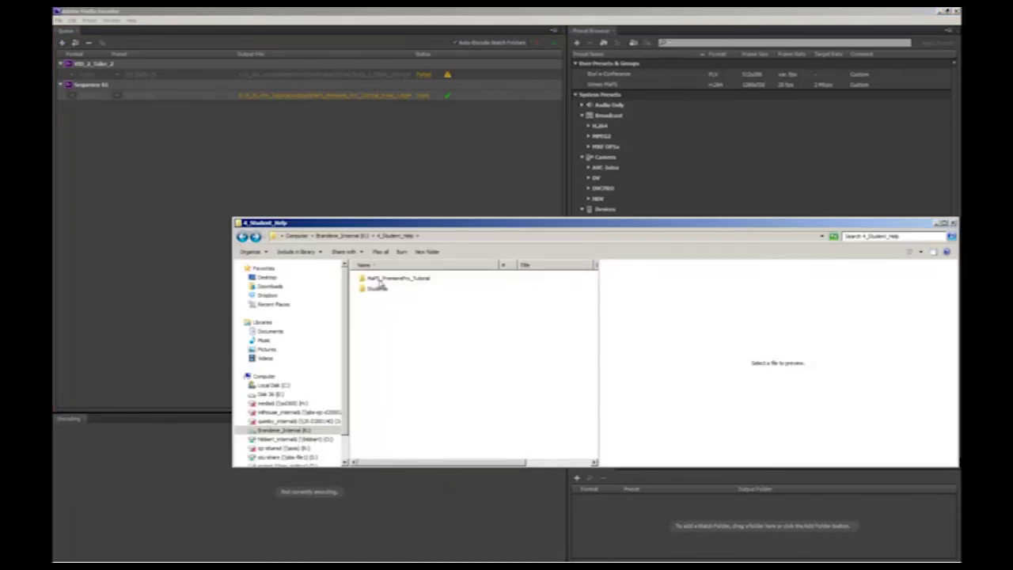
double_click(379, 280)
double_click(381, 302)
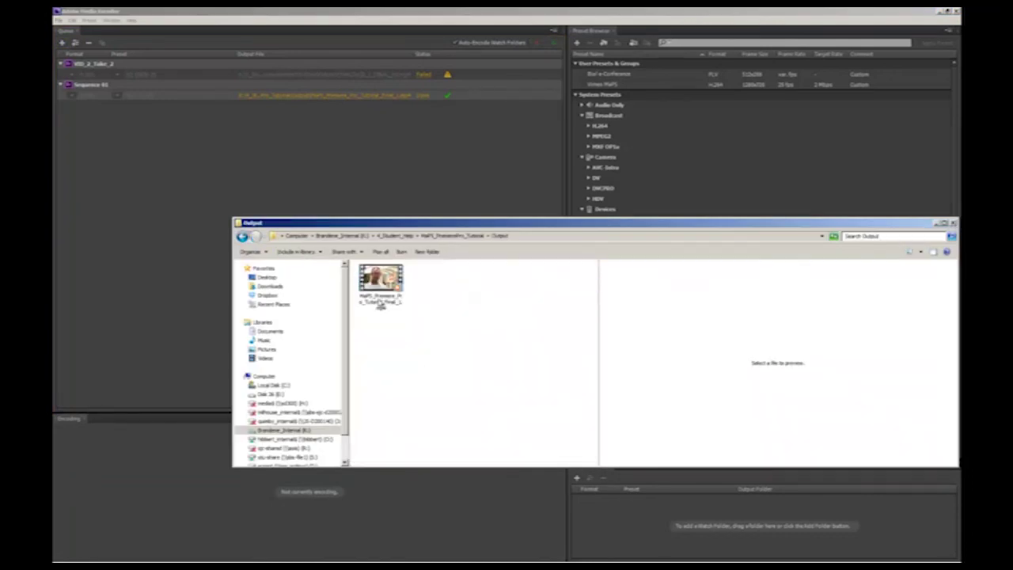
double_click(380, 300)
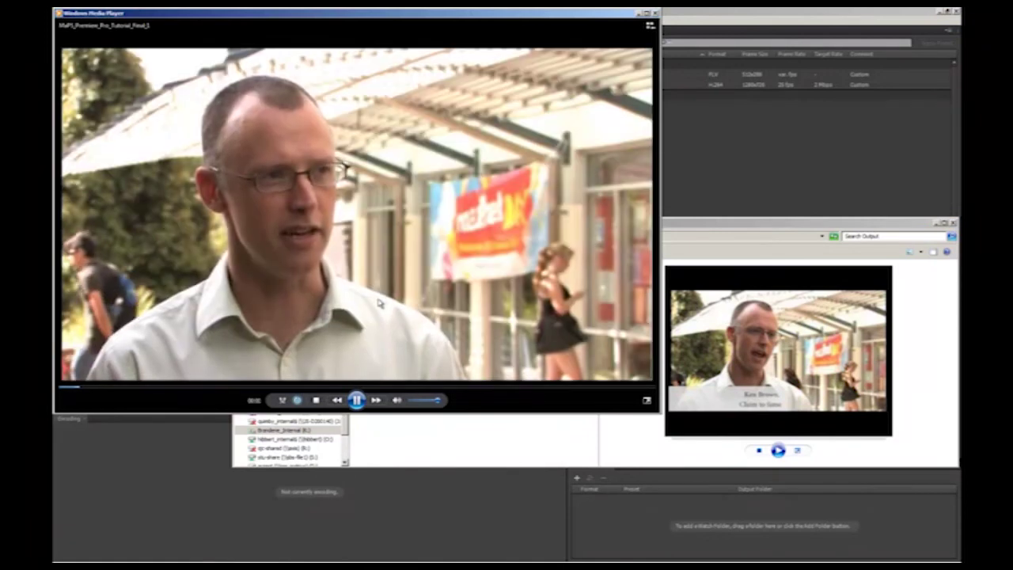